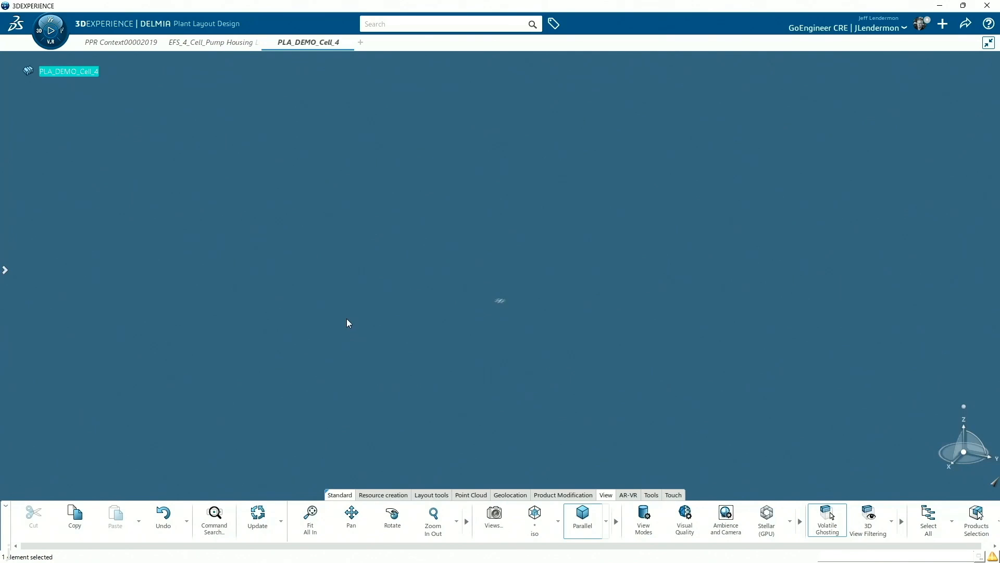
- Create a new area resource with the default properties under PLA_DEMO_Cell_4
left_click(394, 496)
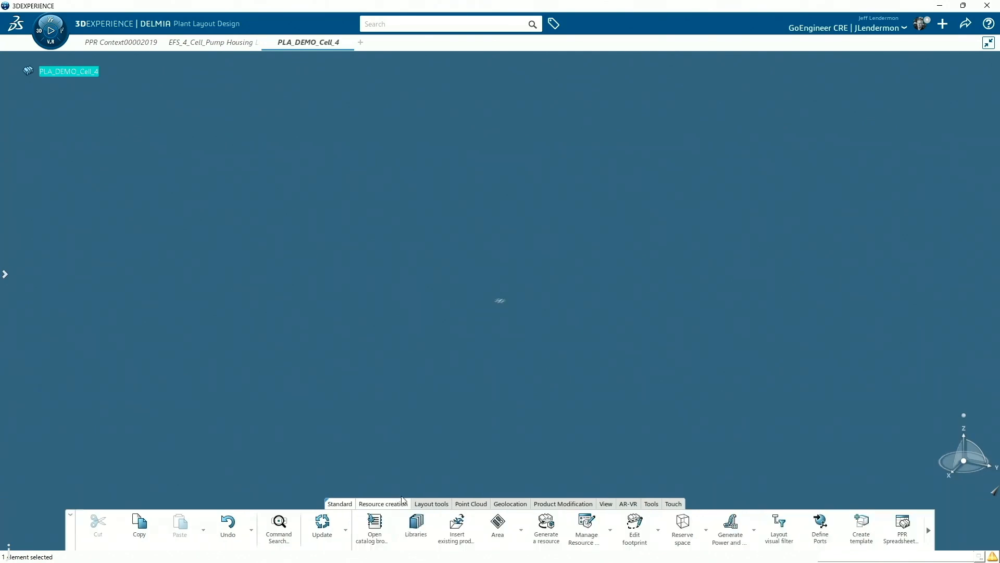
left_click(498, 524)
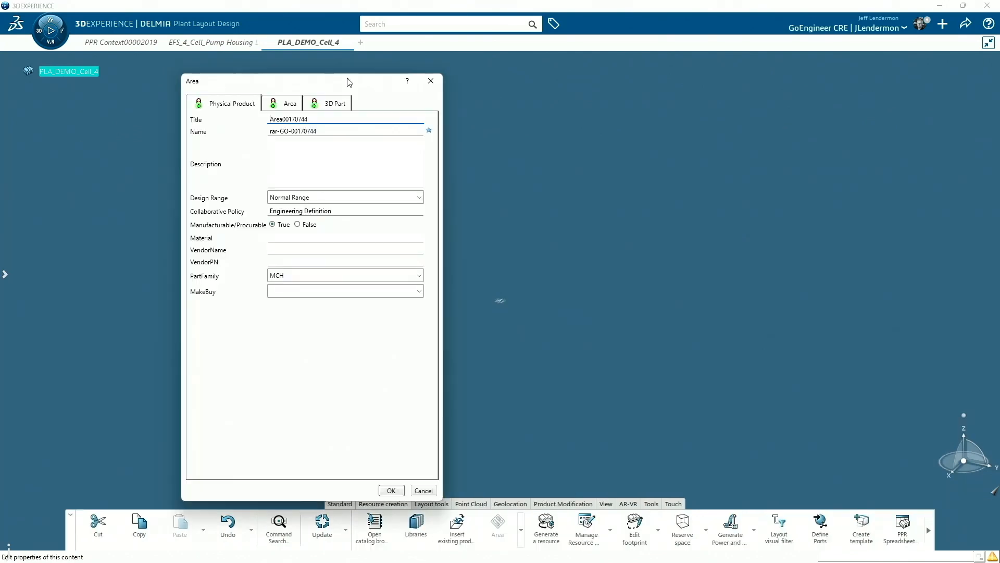
left_click(392, 491)
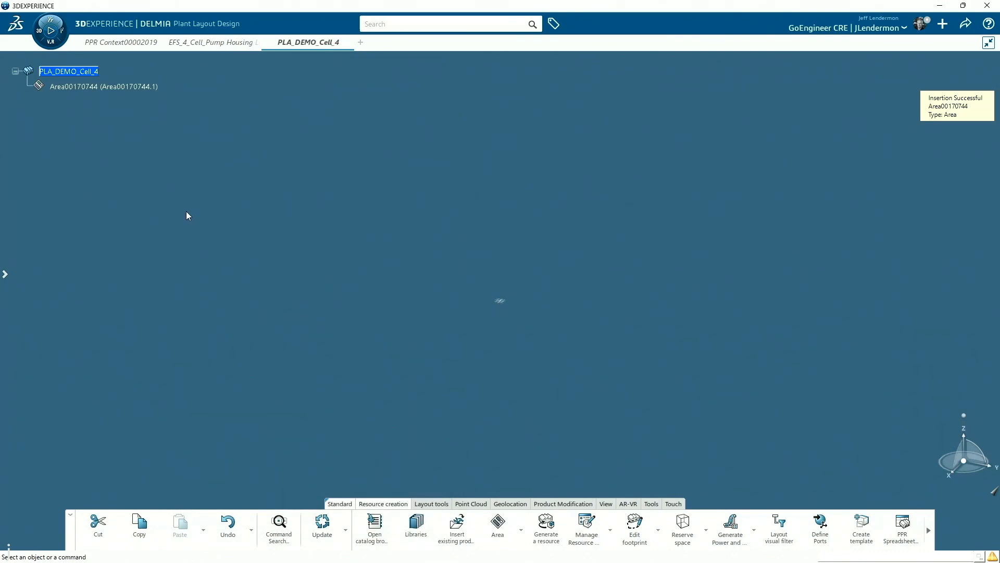
- Edit the new area's footprint by importing EFS_4_CELL Plant_Drawing00001424 A.dxf, and exit footprint editing
left_click(94, 88)
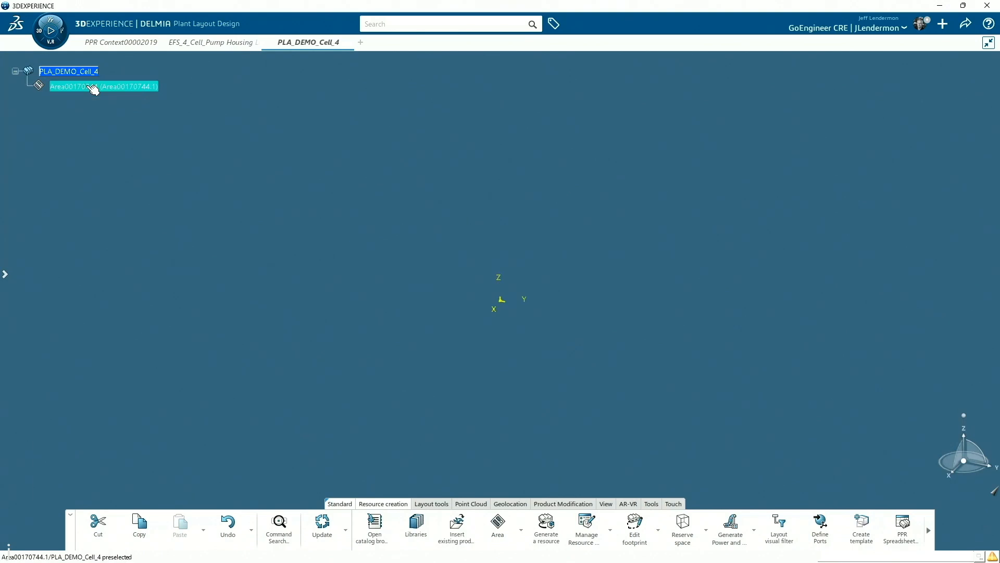
left_click(640, 522)
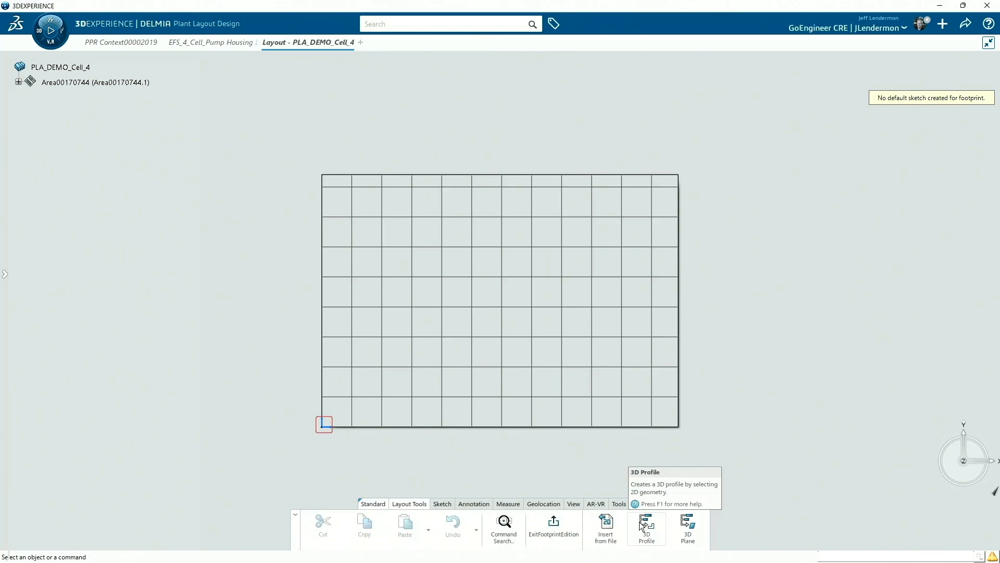
left_click(604, 527)
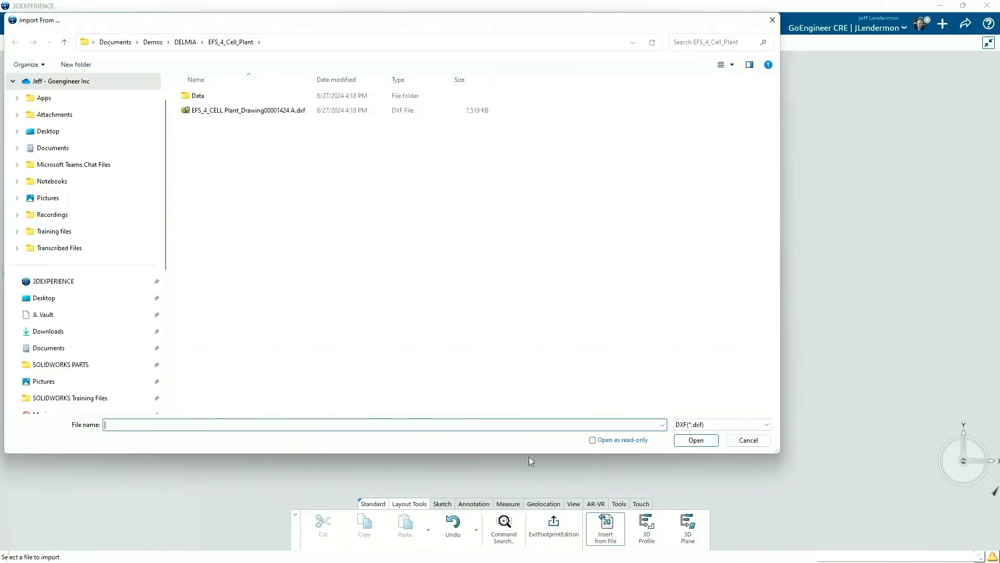
left_click(238, 110)
left_click(696, 441)
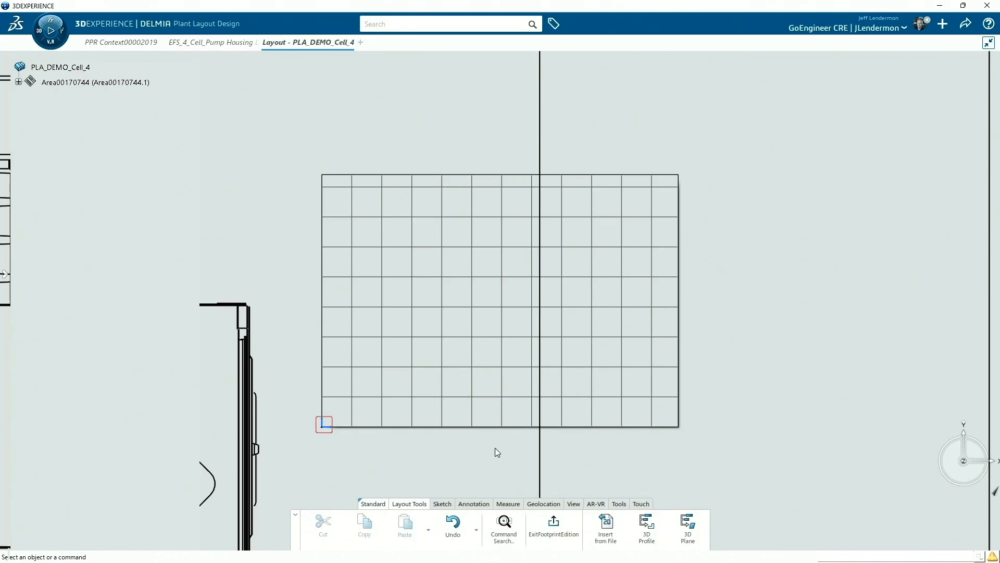
left_click(555, 528)
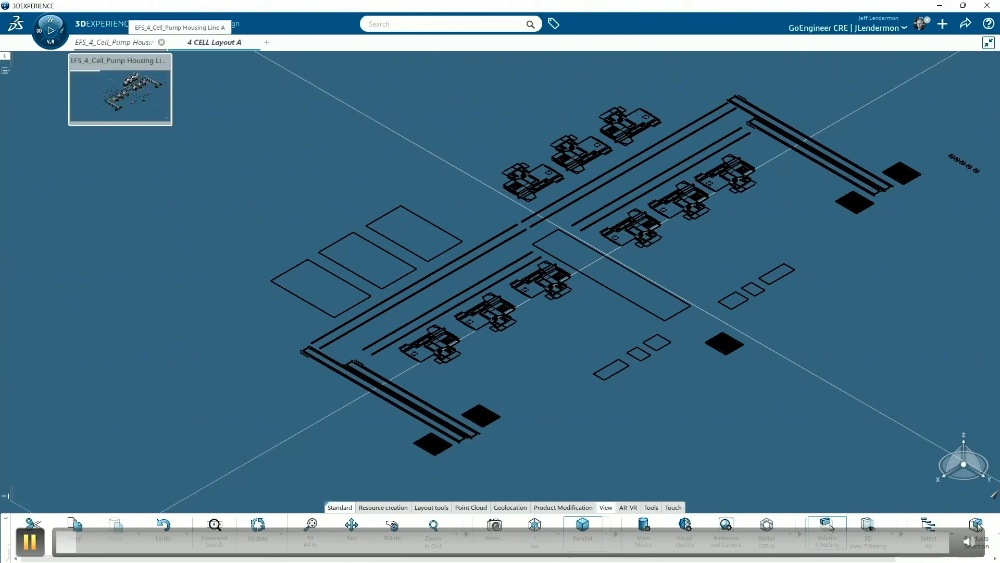
- Switch to the open EFS_4_Cell_Pump Housing Line A layout
left_click(120, 42)
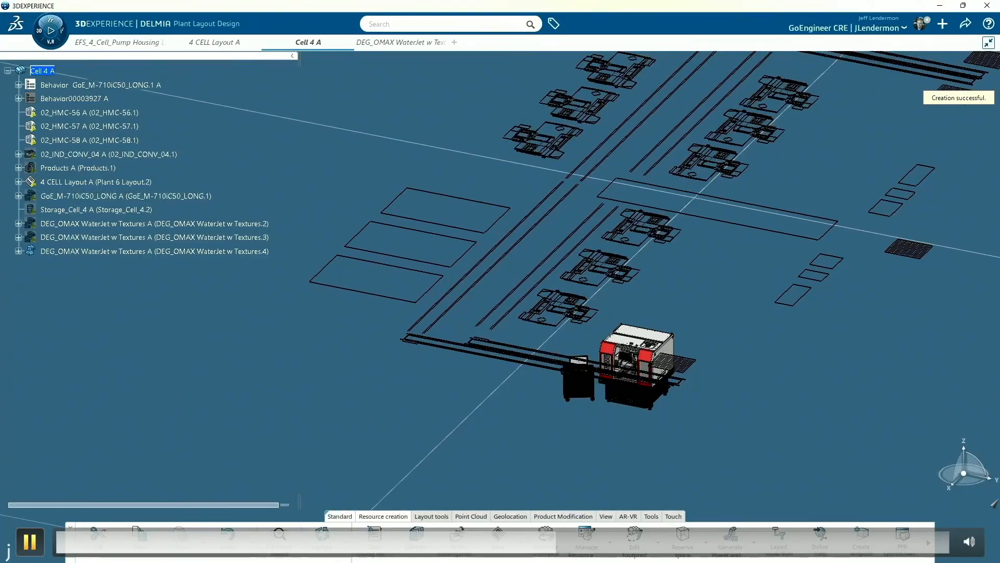
- Hide the 313975 user interface assembly inside DEG_OMAX WaterJet w Textures.4
left_click(19, 251)
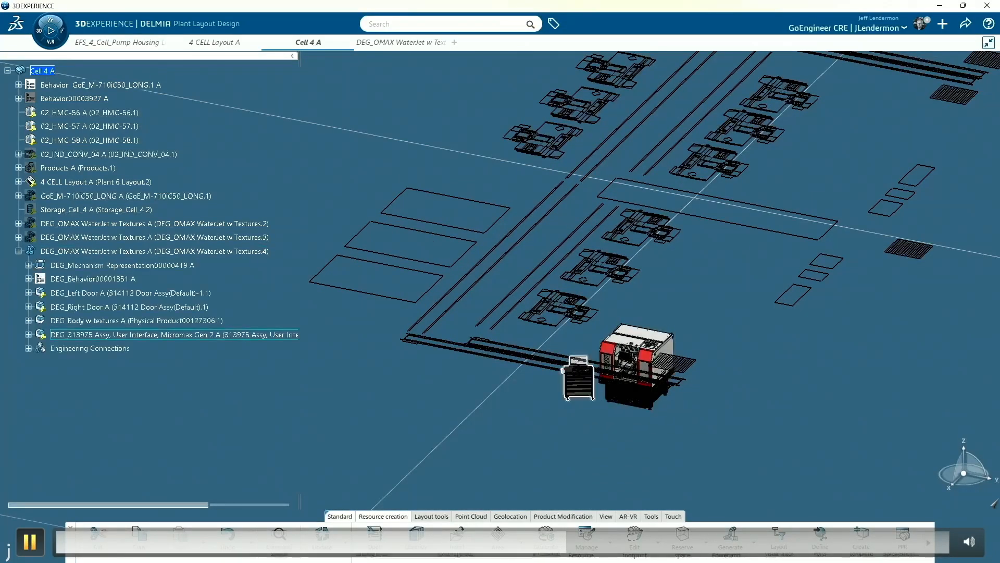
right_click(69, 334)
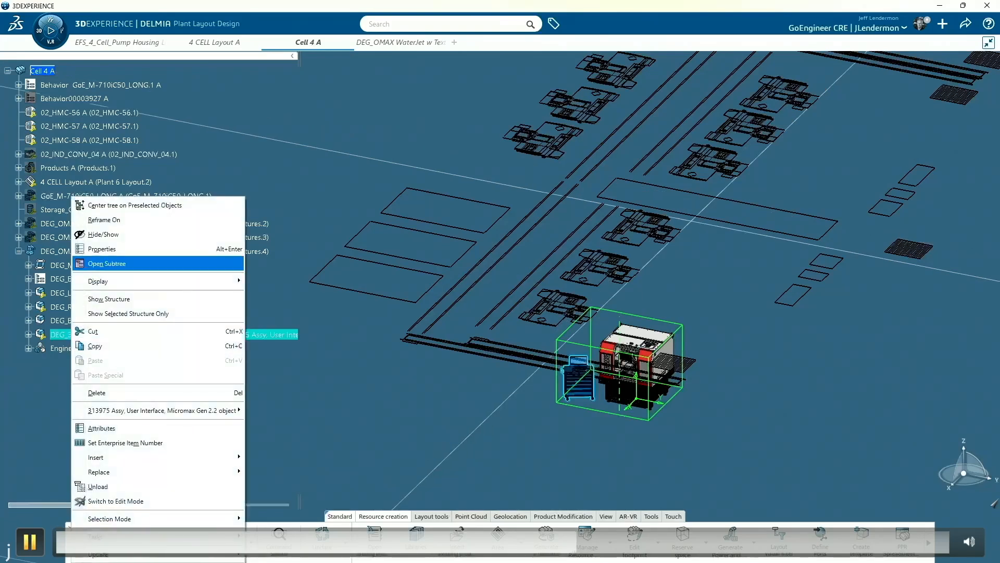
left_click(103, 234)
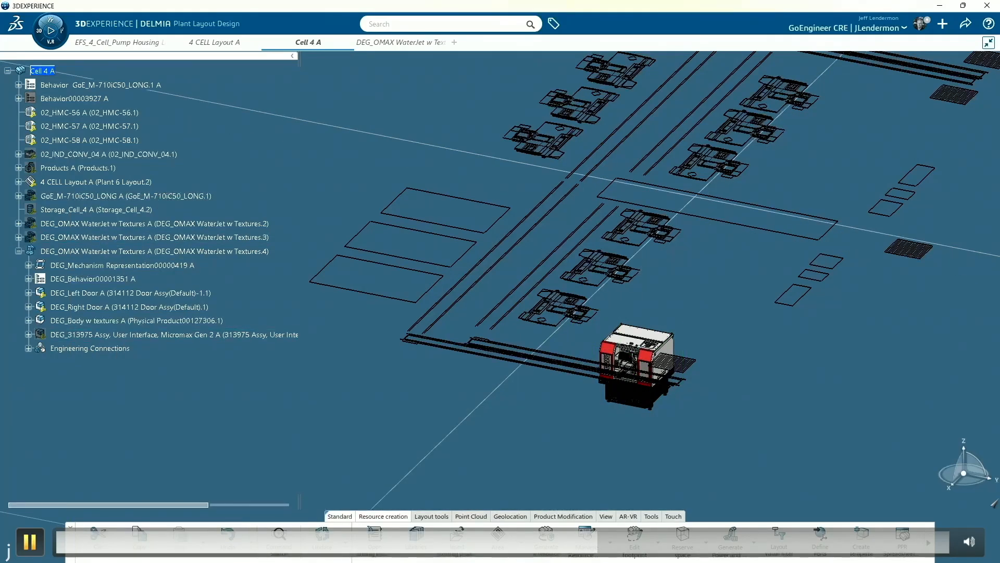
- Make the manipulation robot snap automatically to the selected object and attach it to DEG_OMAX WaterJet w Textures.4
right_click(964, 472)
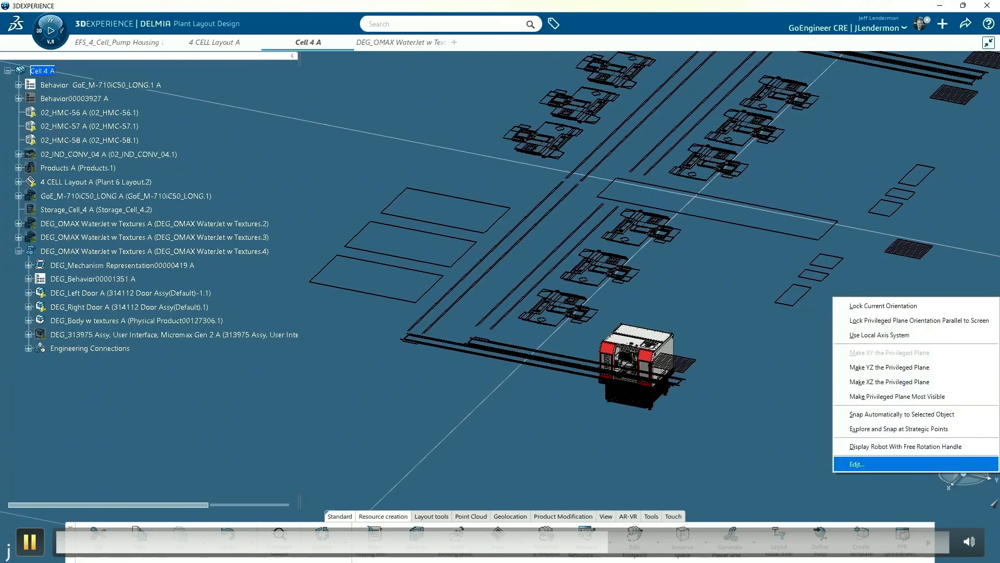
left_click(871, 414)
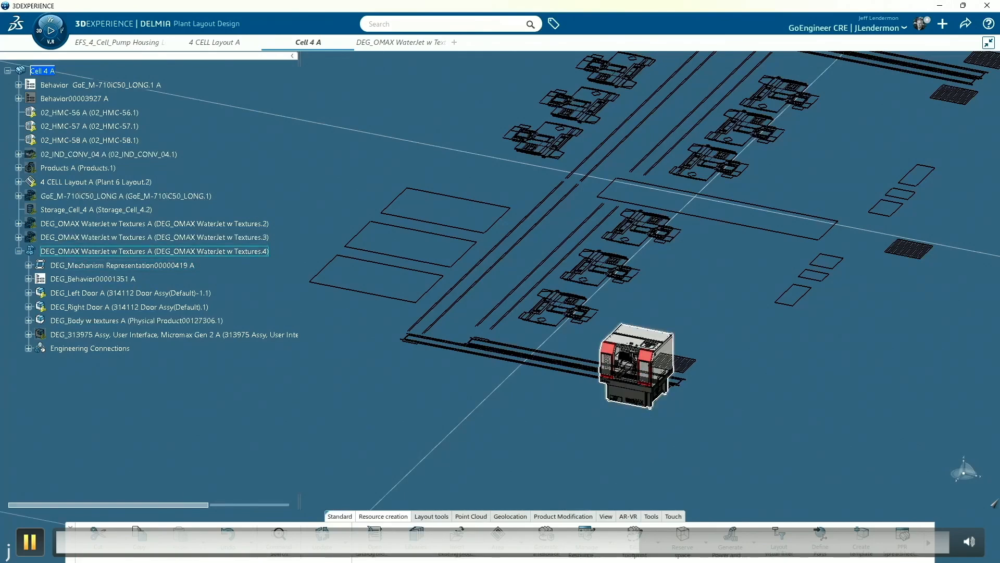
left_click(154, 251)
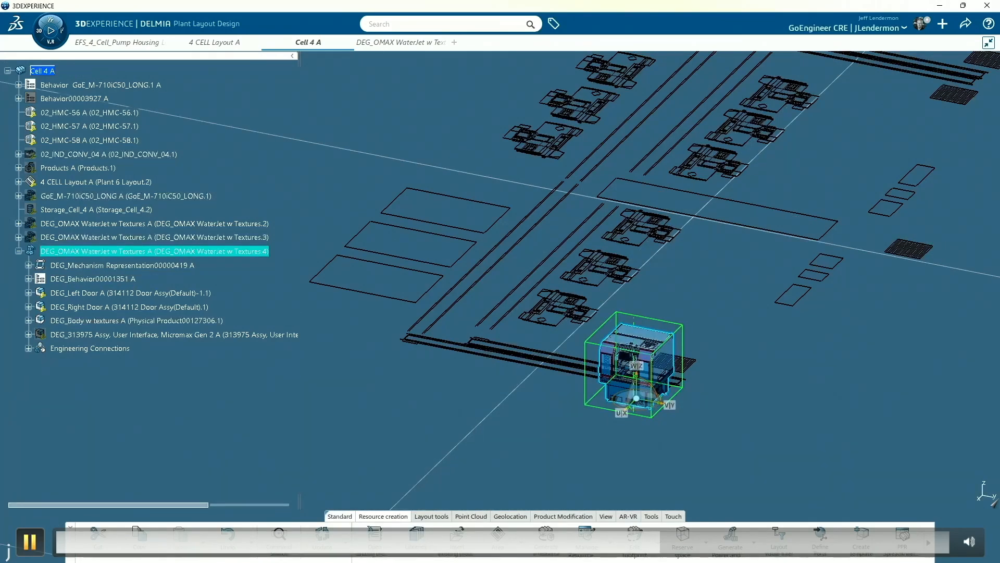
- Rotate the waterjet machine to an absolute angle of 90 degrees along Z using the robot manipulation parameters
right_click(636, 398)
left_click(657, 372)
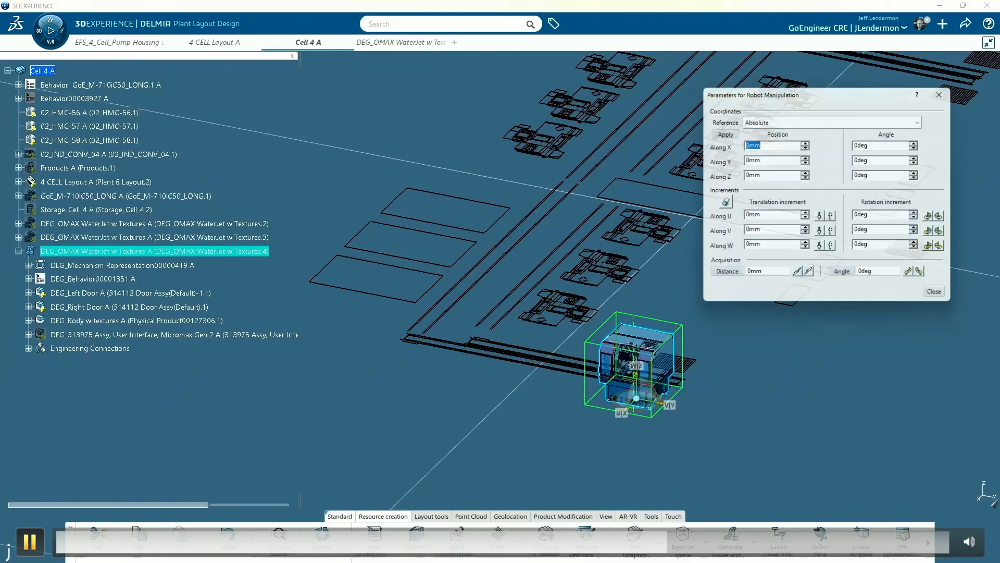
left_click_drag(873, 175, 856, 175)
type("9")
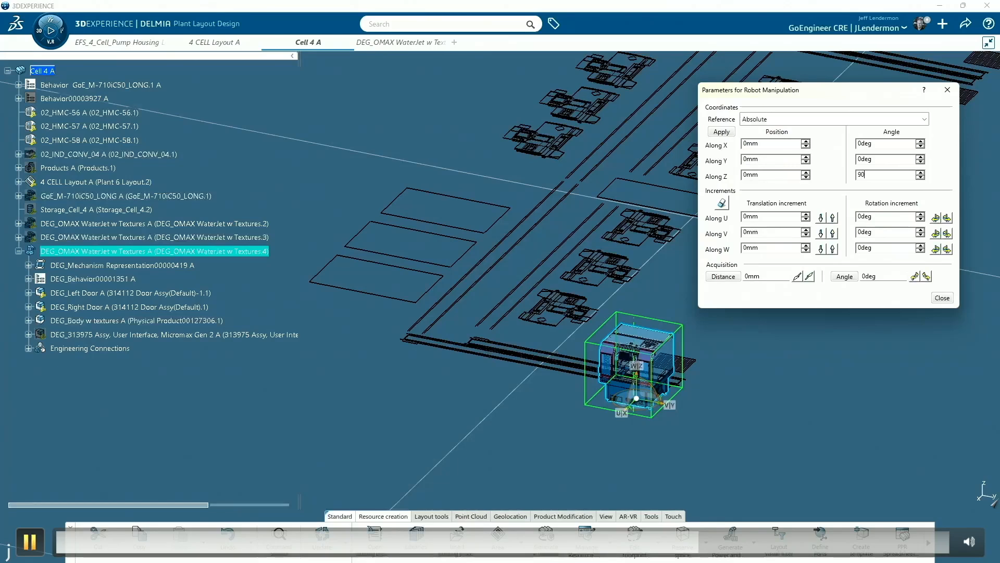
key("Return")
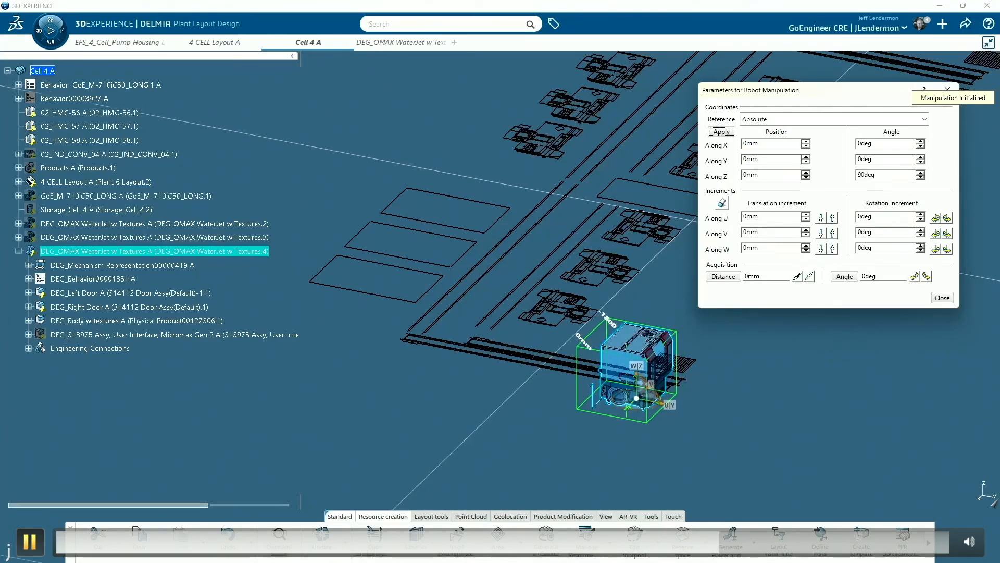
left_click(943, 298)
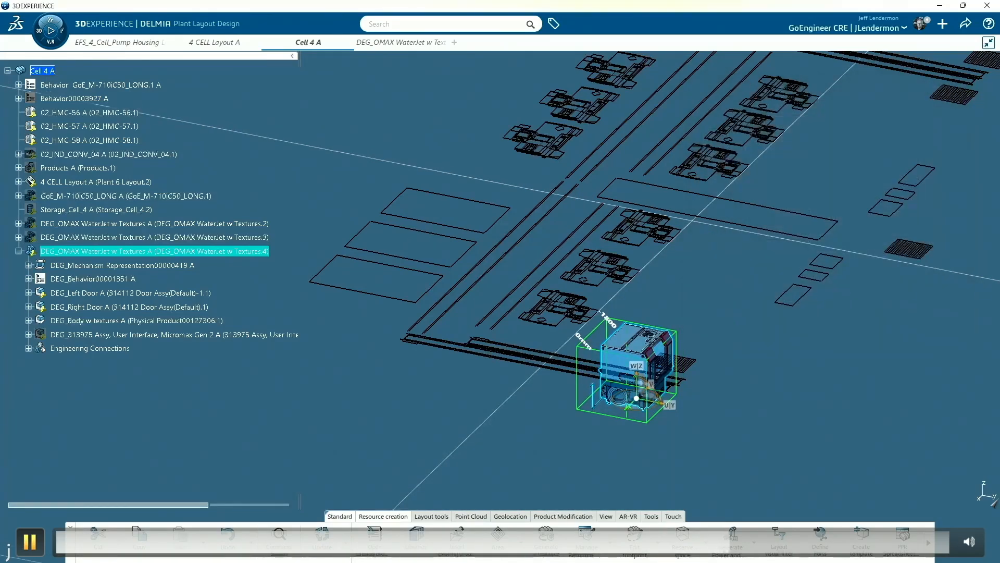
- Move the waterjet onto the lowest of the three rectangular outlines, aligning it in top view, and return to the isometric view
left_click_drag(637, 398, 357, 344)
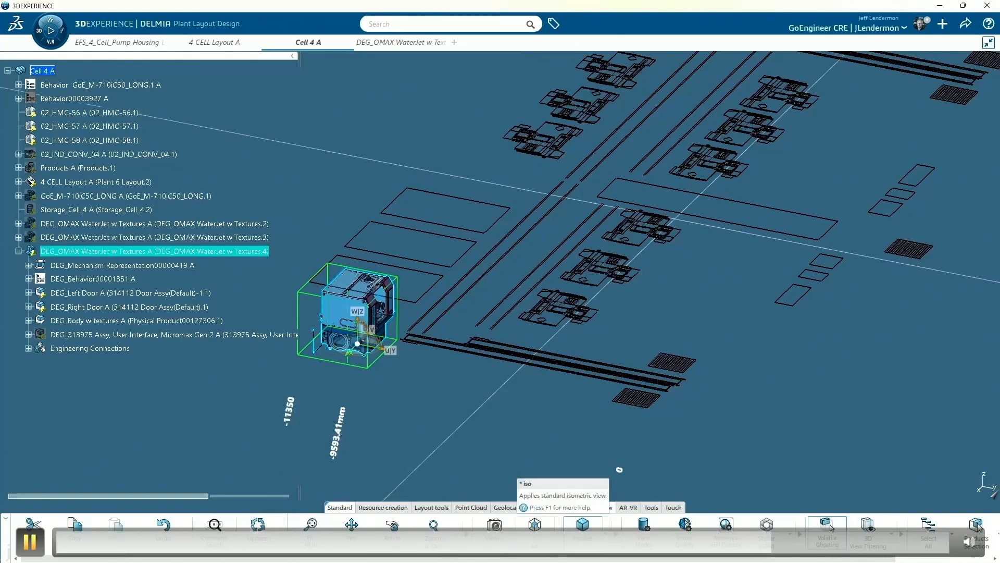
left_click(535, 526)
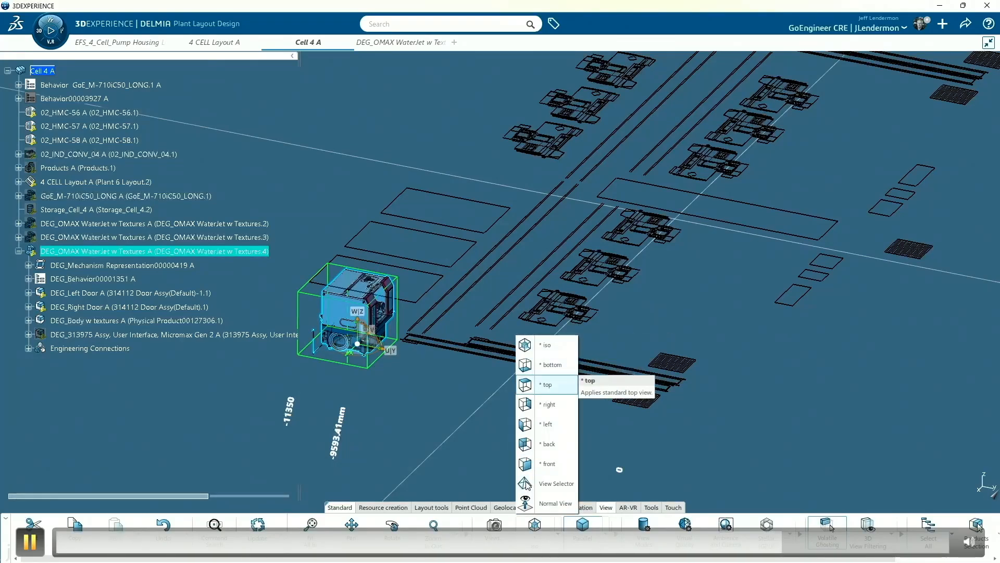
left_click(545, 385)
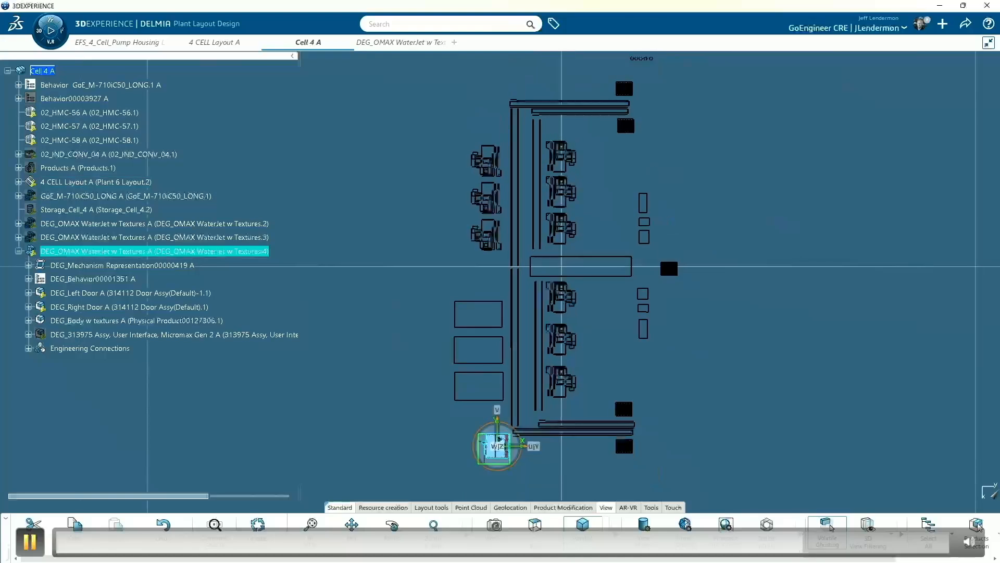
left_click_drag(500, 439, 490, 384)
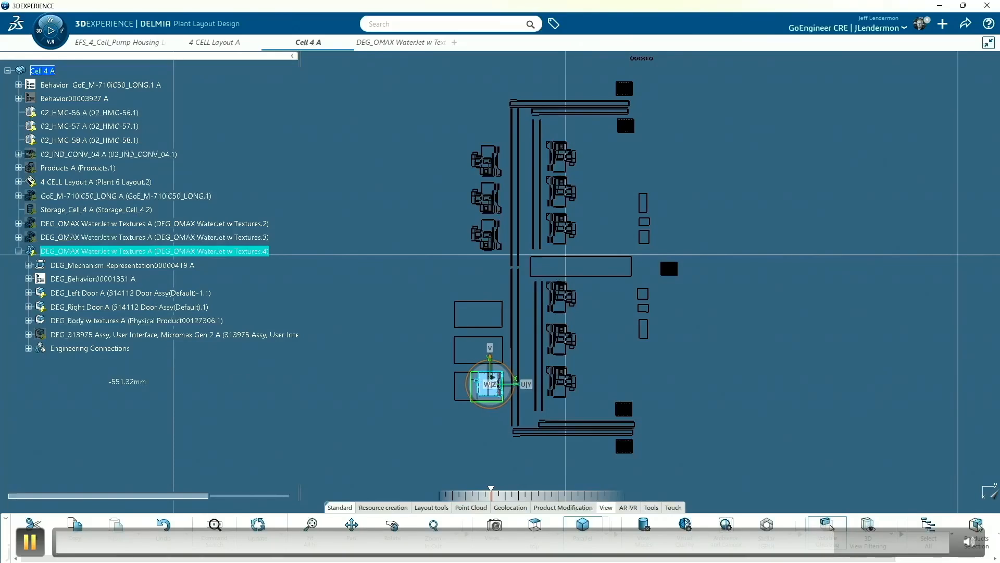
scroll(509, 384, "up", 5)
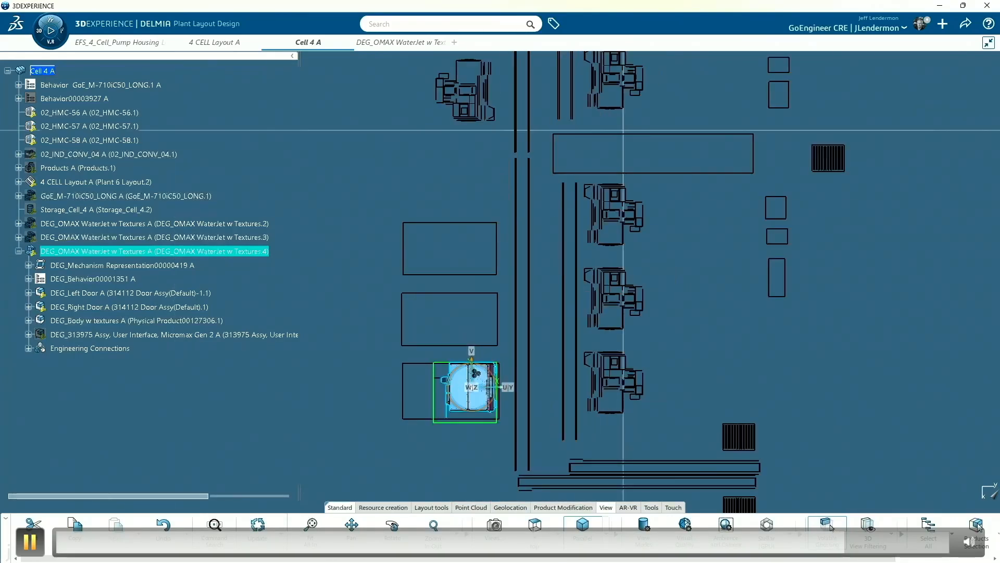
scroll(509, 385, "up", 1)
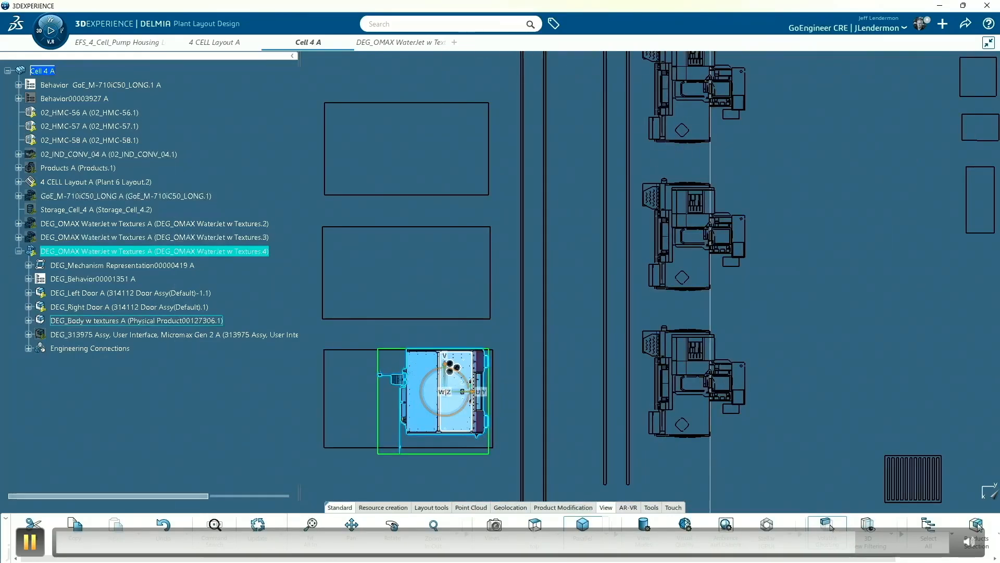
left_click_drag(472, 391, 474, 397)
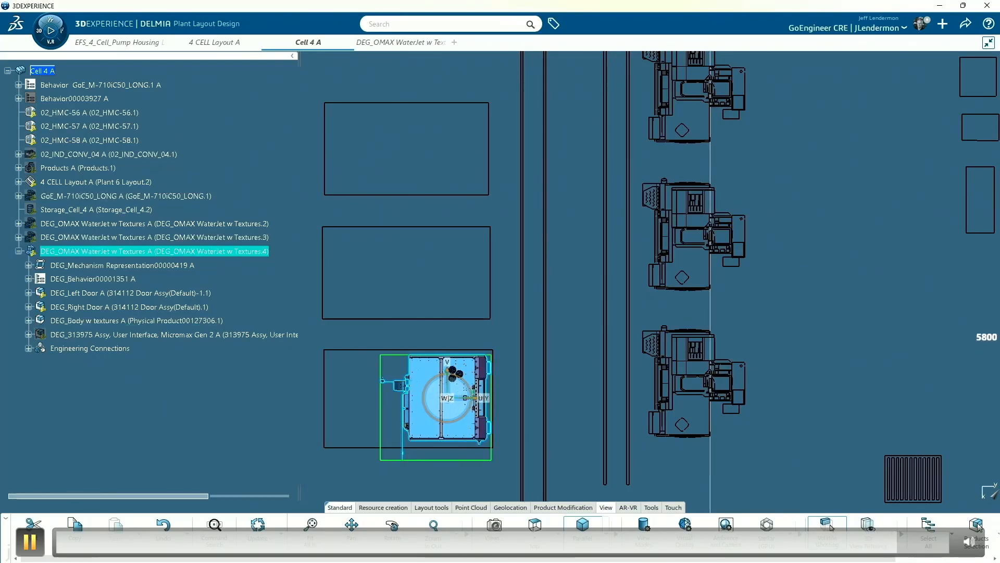
key("Escape")
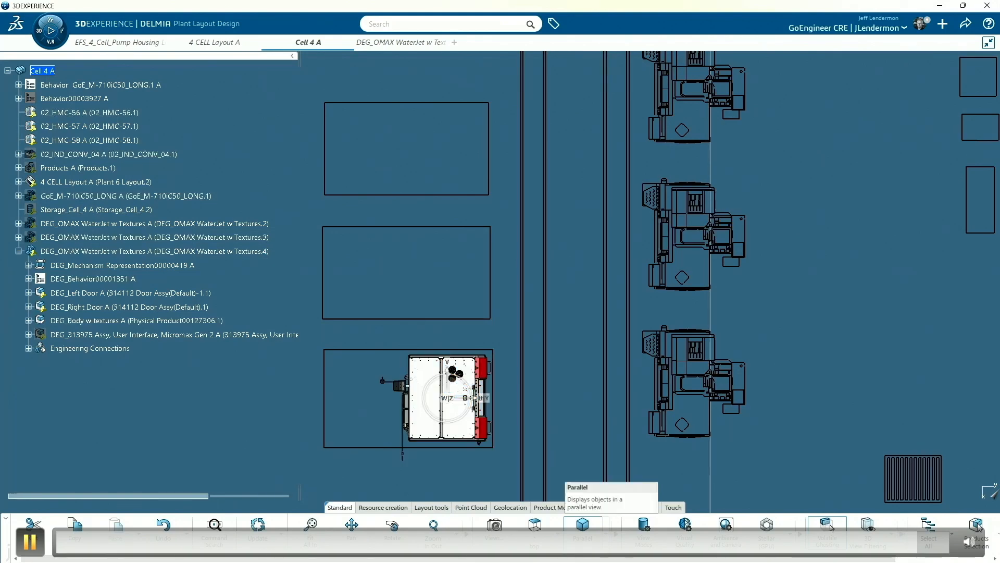
left_click(553, 534)
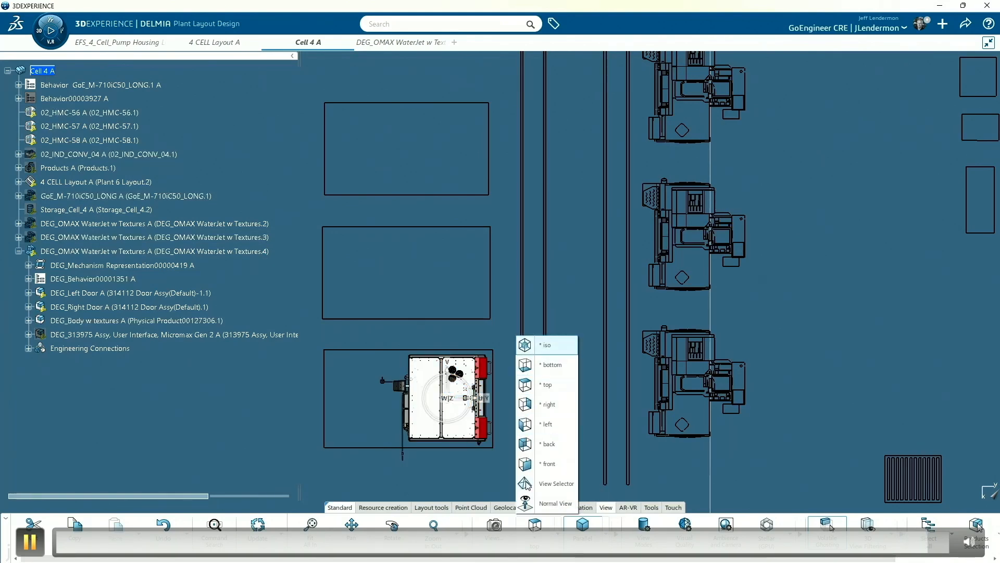
left_click(526, 344)
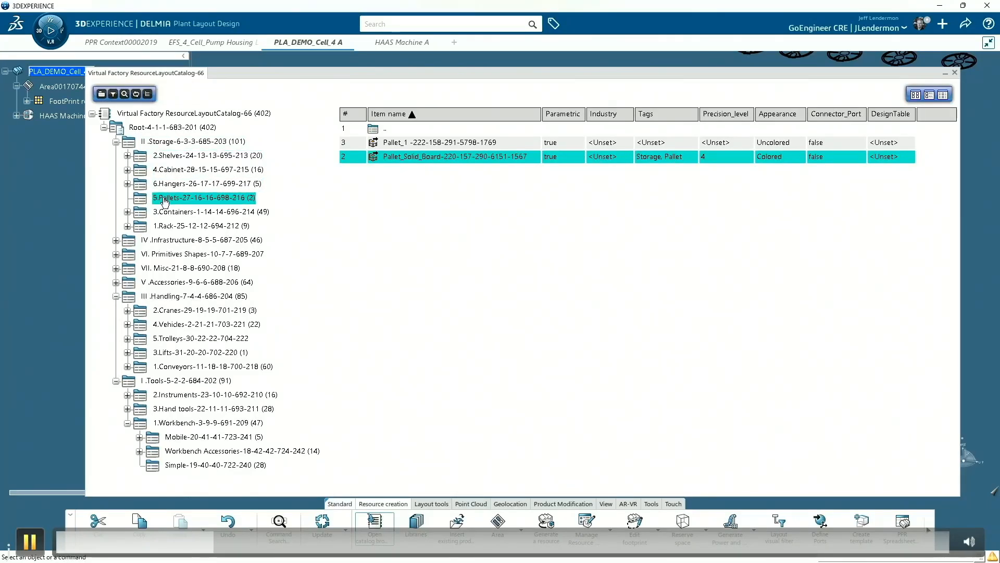
- Insert Pallet_Solid_Board from the catalog's Pallets folder and place it at the near corner of the slatted pallet outline behind the conveyor
double_click(428, 162)
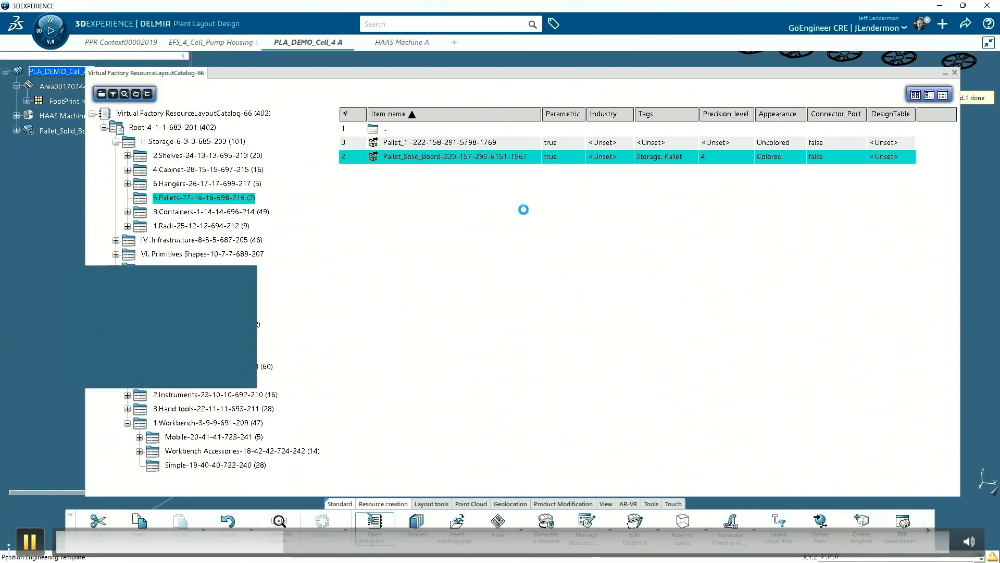
left_click(945, 73)
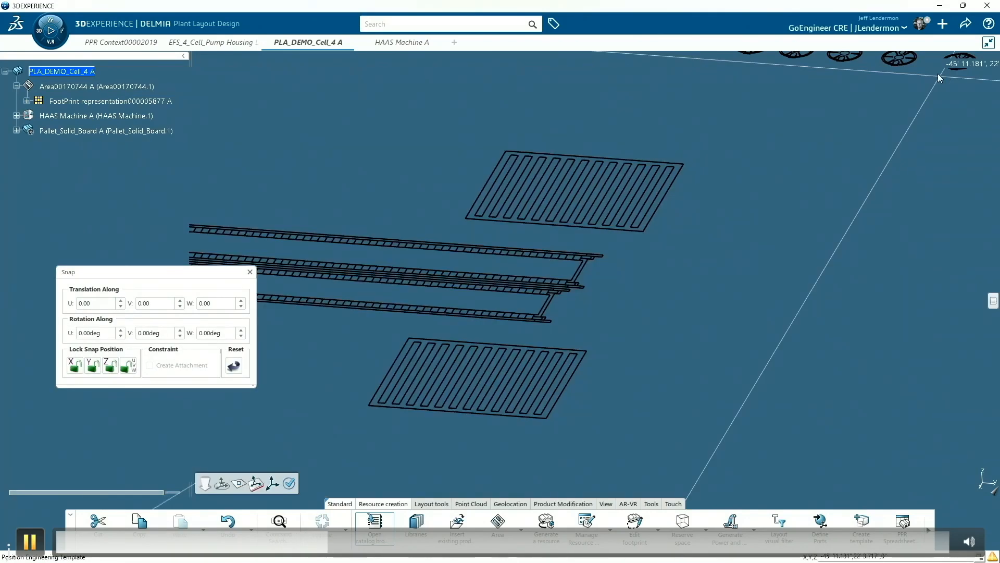
left_click(650, 236)
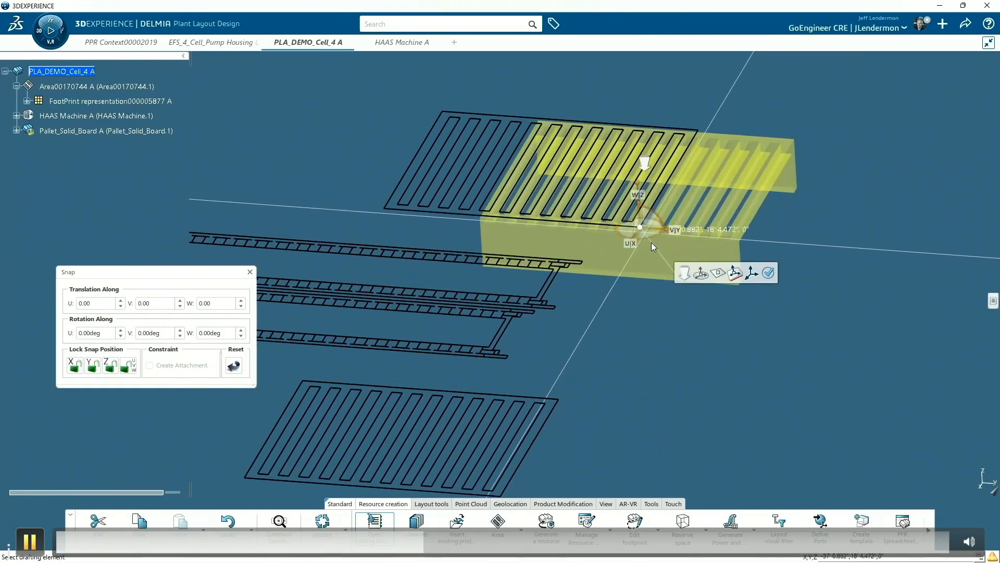
- Redefine the pallet's snap anchor point at the lower outer corner of its long front side
left_click(684, 273)
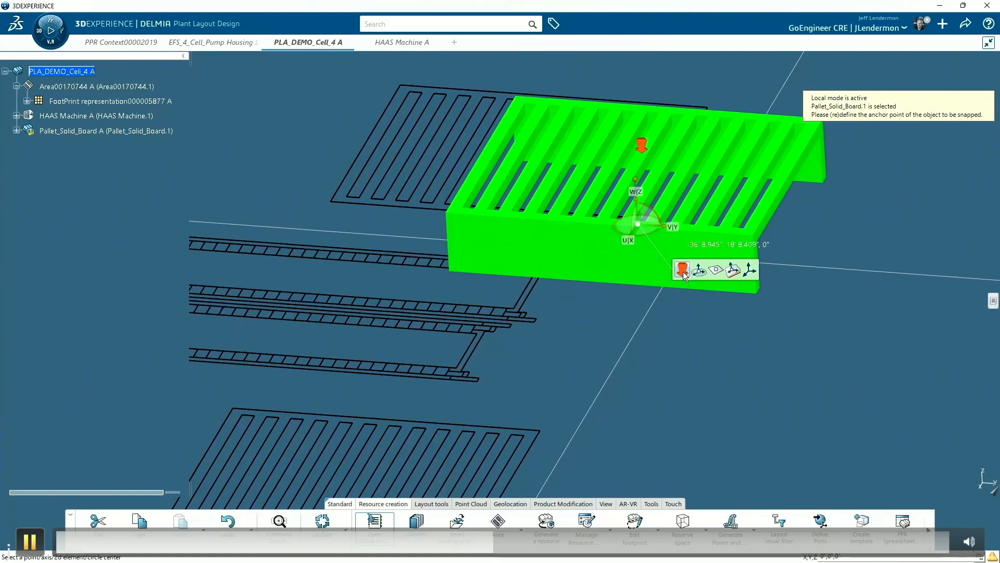
scroll(759, 297, "up", 3)
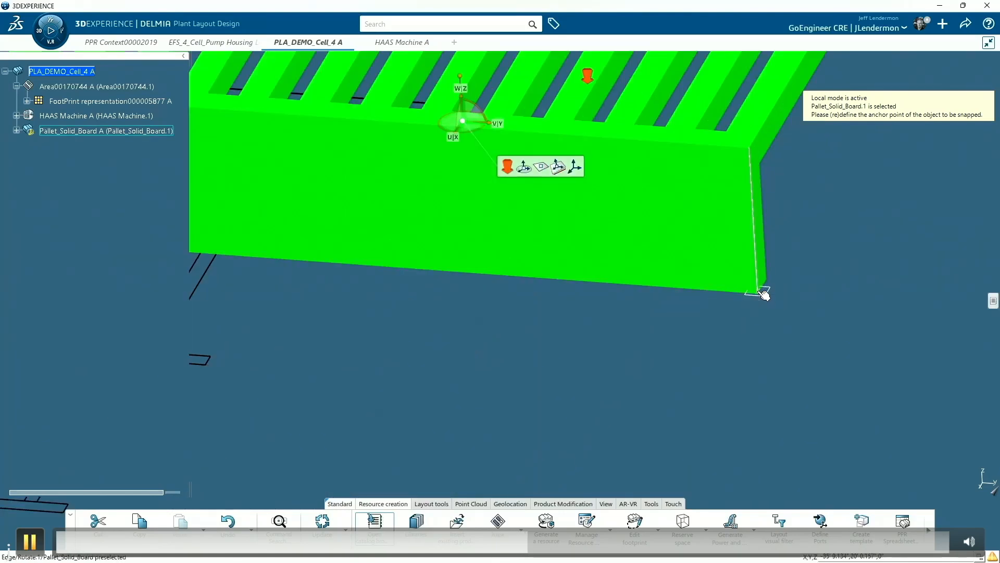
left_click(759, 293)
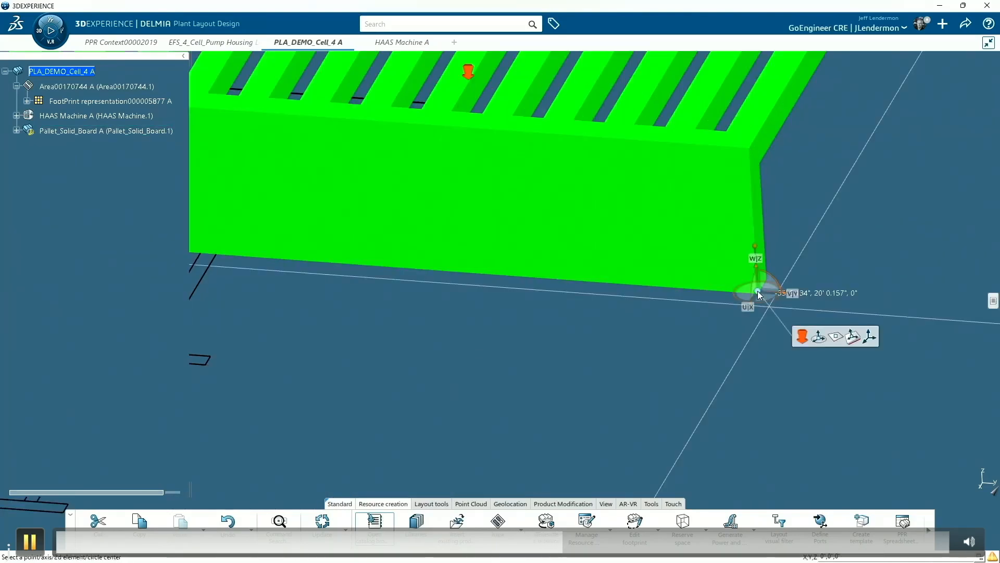
- Snap the pallet's anchor point onto the matching front corner of the slatted pallet outline in the footprint drawing
left_click(801, 338)
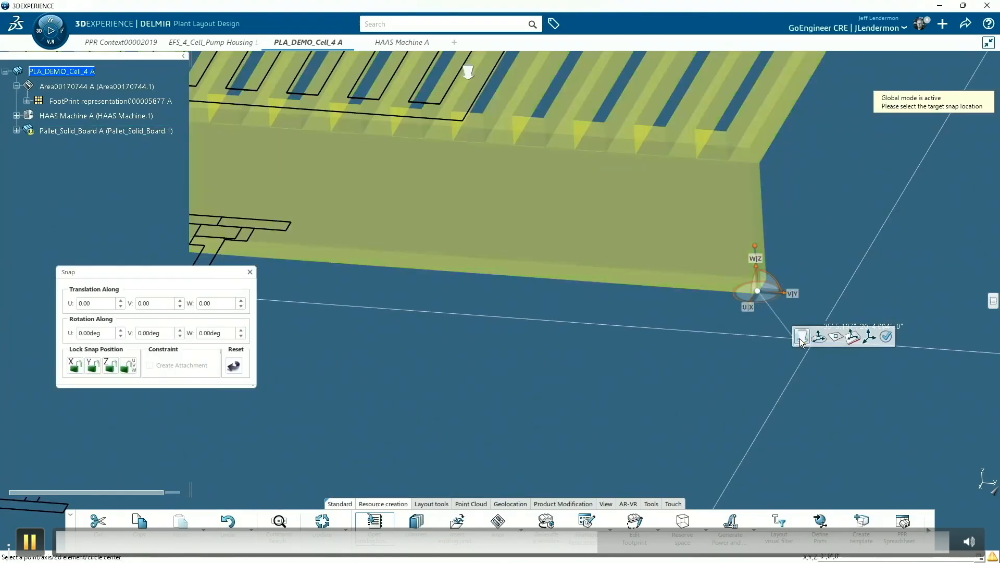
left_click(467, 121)
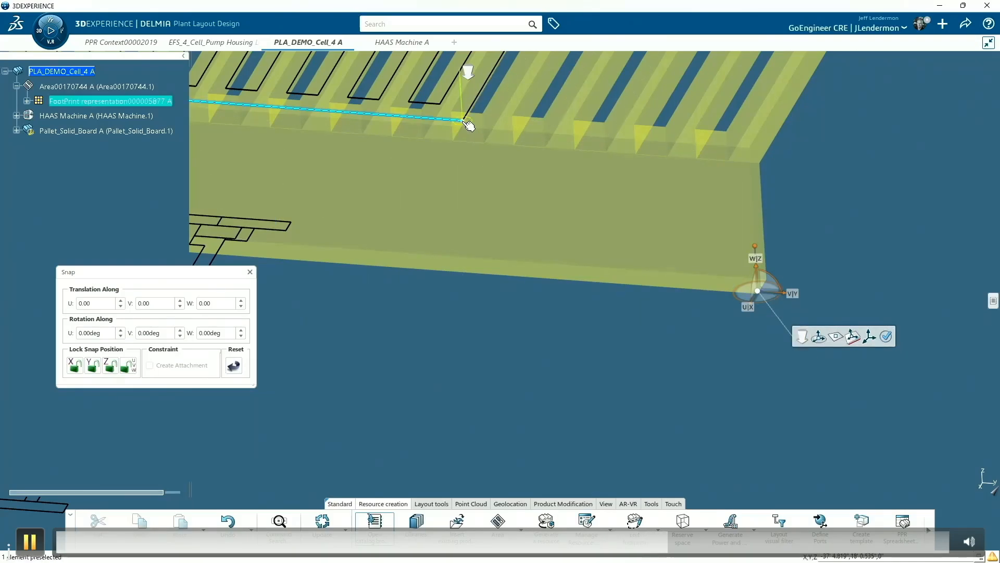
left_click(464, 121)
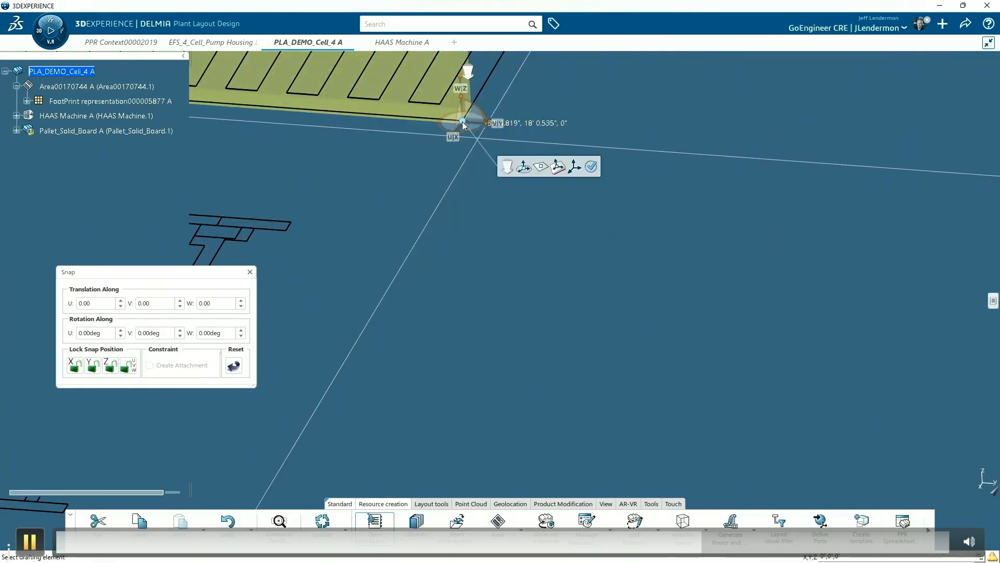
left_click(591, 166)
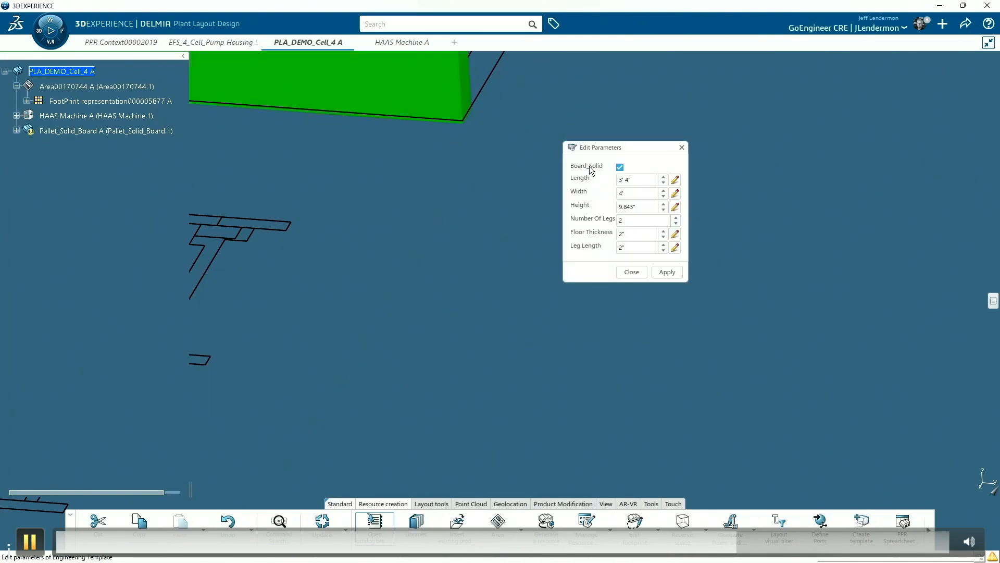
- Apply the pallet's default parameters with Board_Solid enabled and close the parameter editing
left_click(665, 272)
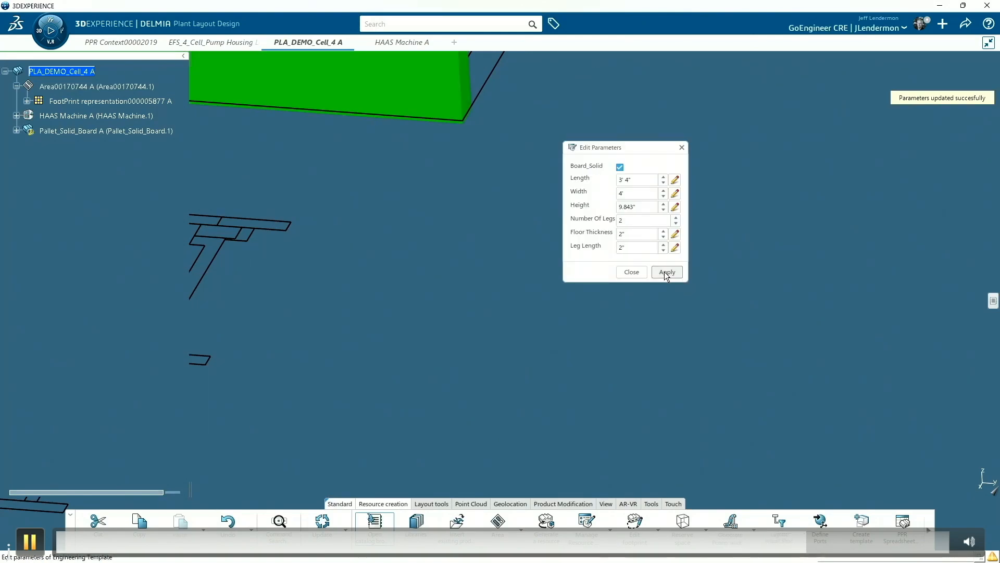
left_click(631, 272)
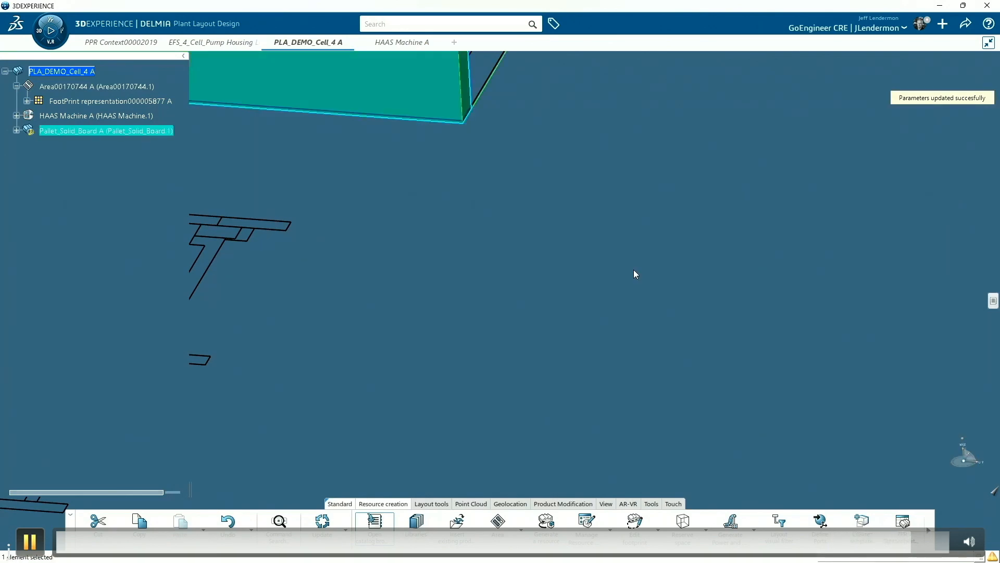
scroll(633, 269, "down", 5)
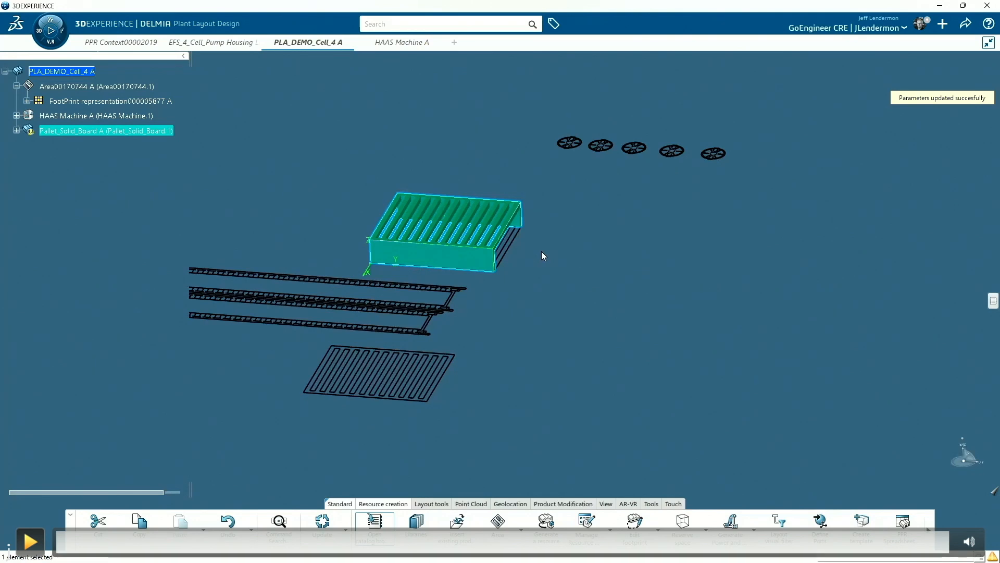
key("space")
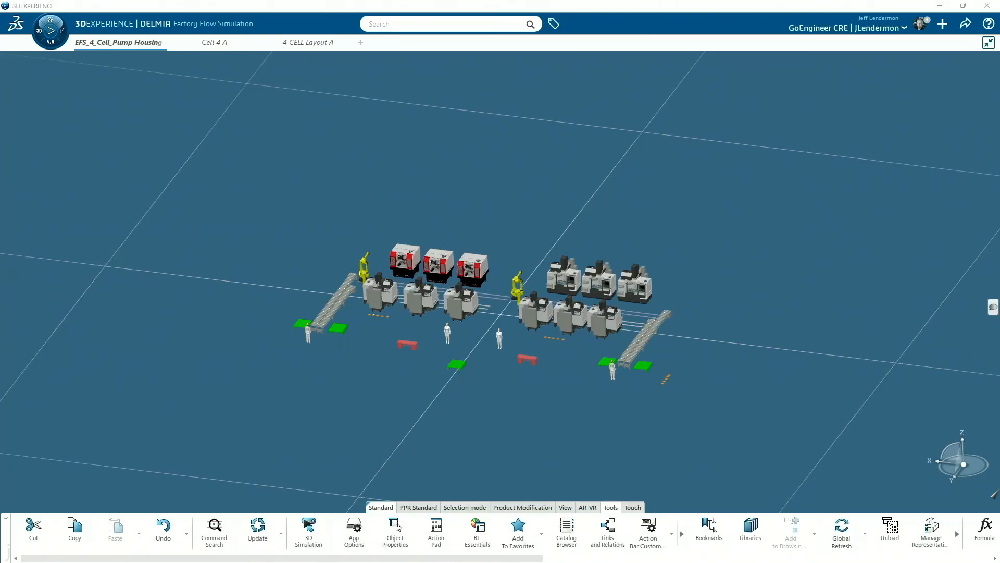
- Examine the first OMAX waterjet machine, its cutting head and its place among the neighbouring robots and machines in the four-cell layout
right_click(411, 262)
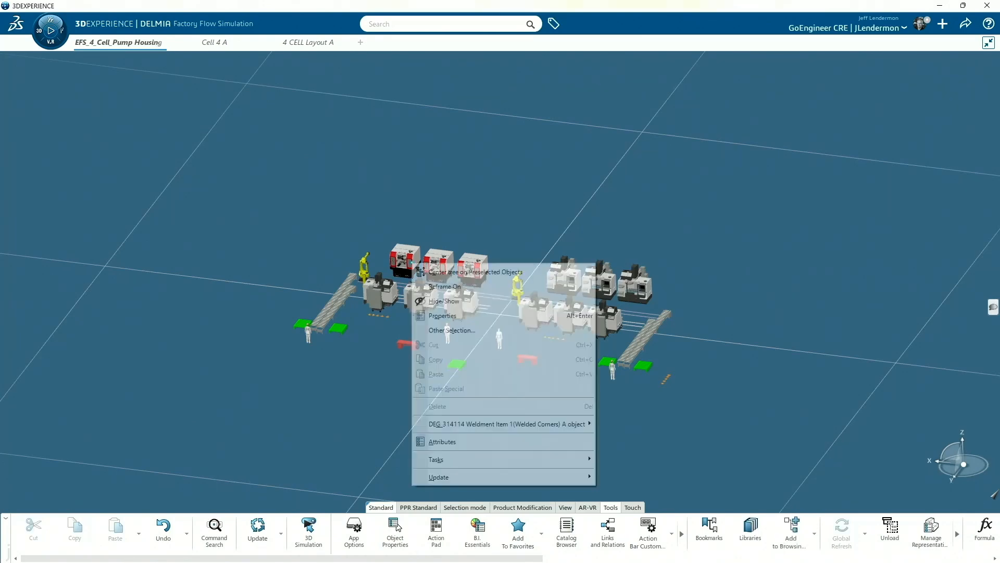
left_click(443, 285)
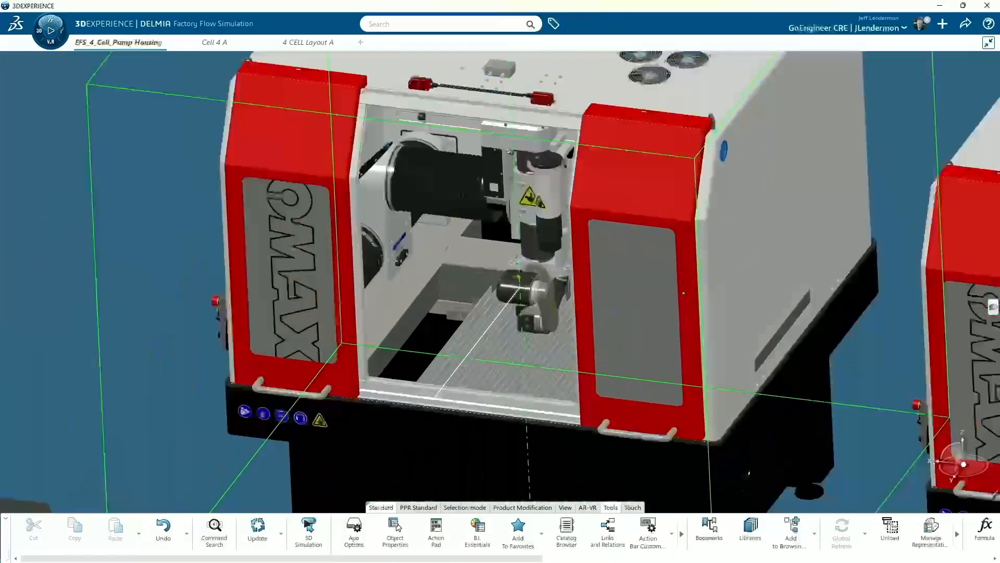
middle_click_drag(500, 282, 693, 292)
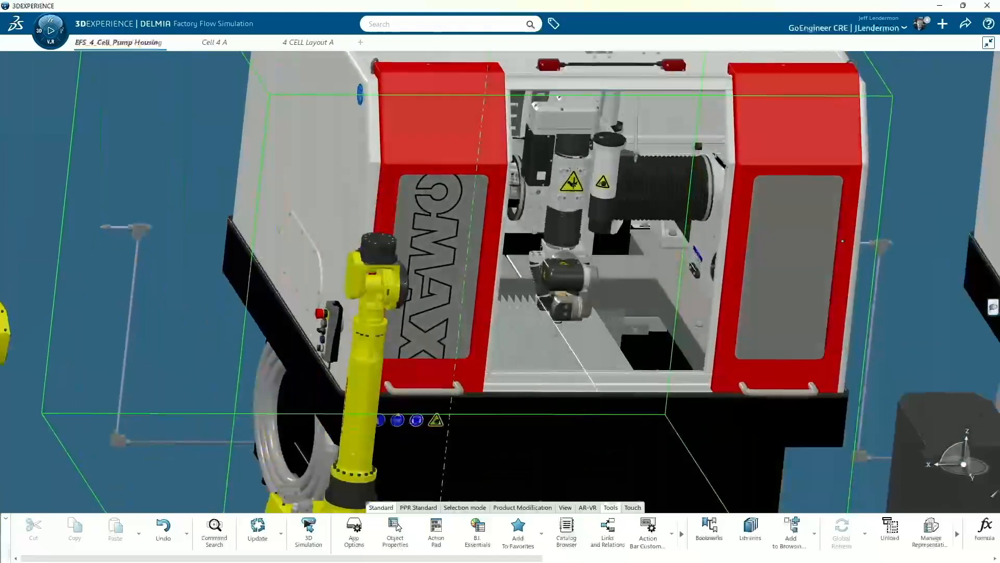
scroll(556, 320, "up", 8)
scroll(521, 282, "down", 6)
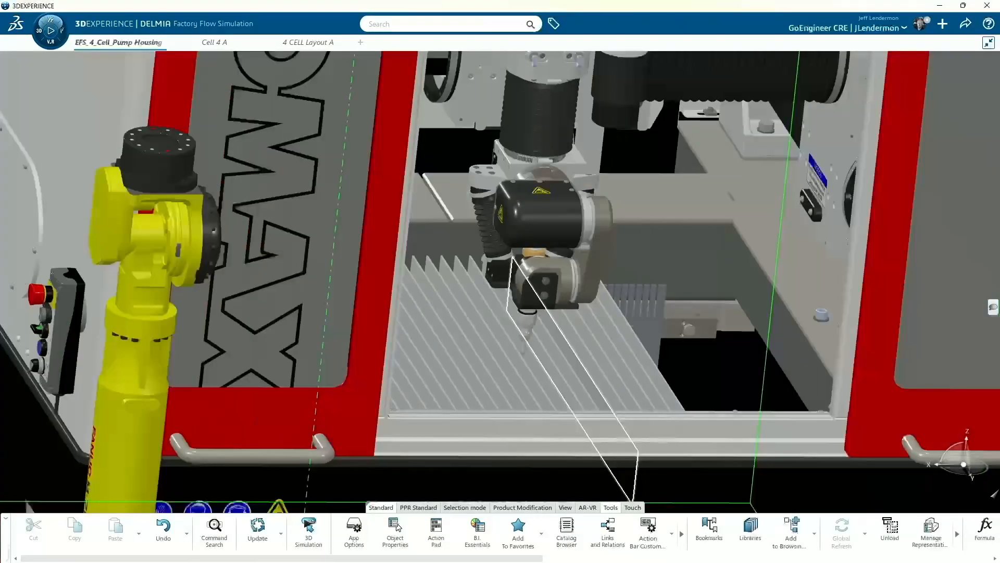
scroll(310, 256, "down", 7)
scroll(384, 284, "down", 5)
middle_click_drag(384, 284, 354, 317)
scroll(438, 247, "up", 4)
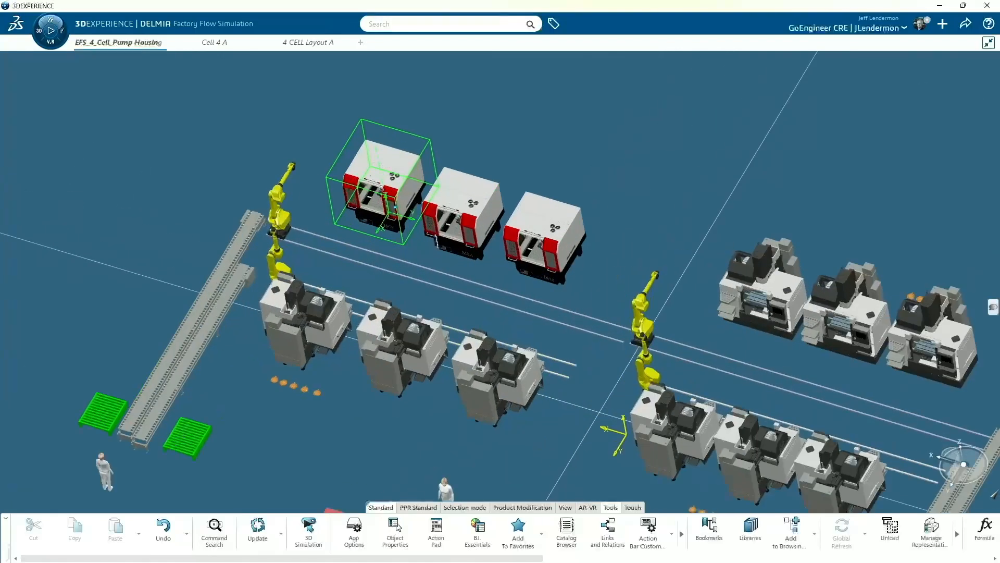
scroll(501, 308, "down", 5)
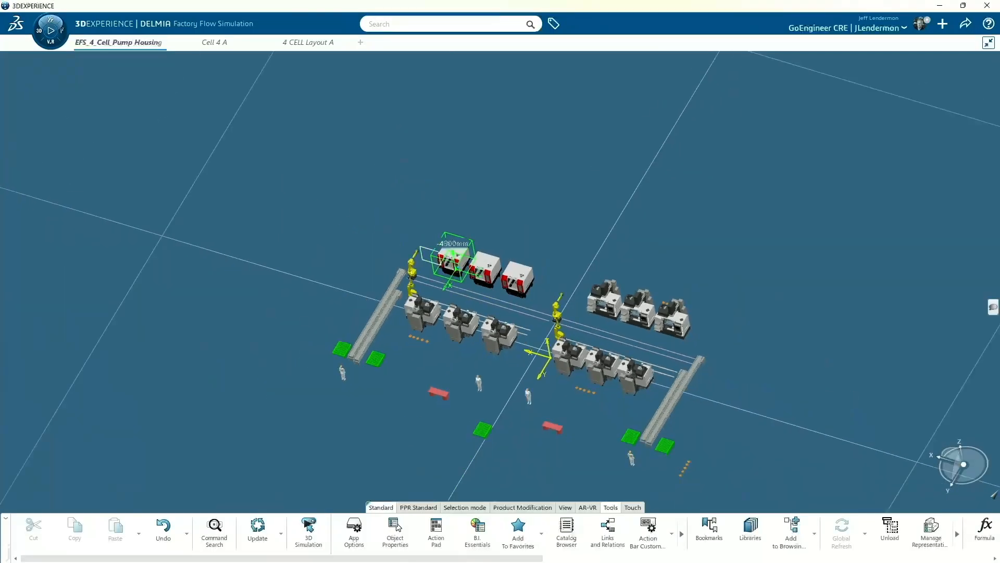
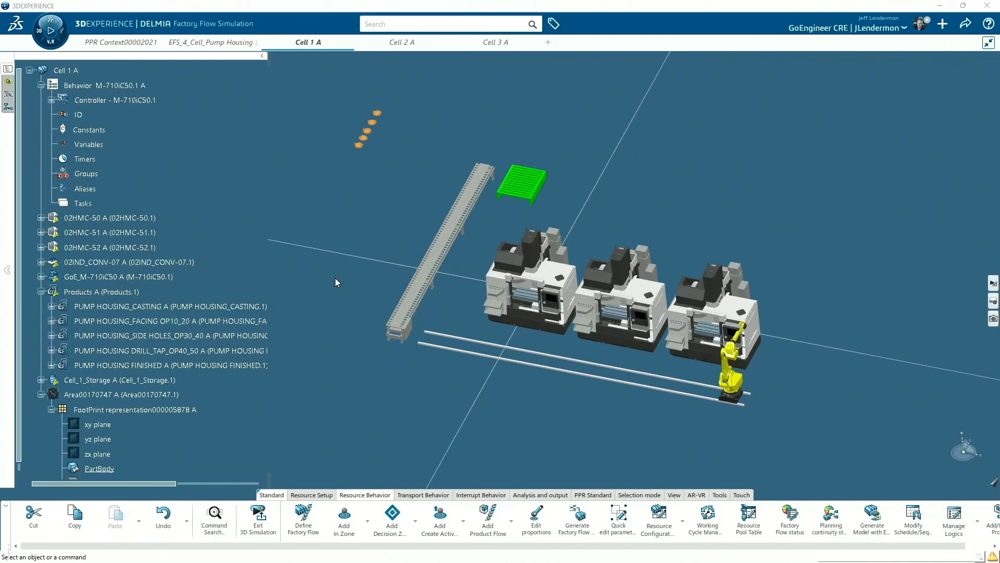
- Start a factory flow in Cell 1 with a creation point on the floor behind the pallet, producing PUMP HOUSING_CASTING
left_click(303, 519)
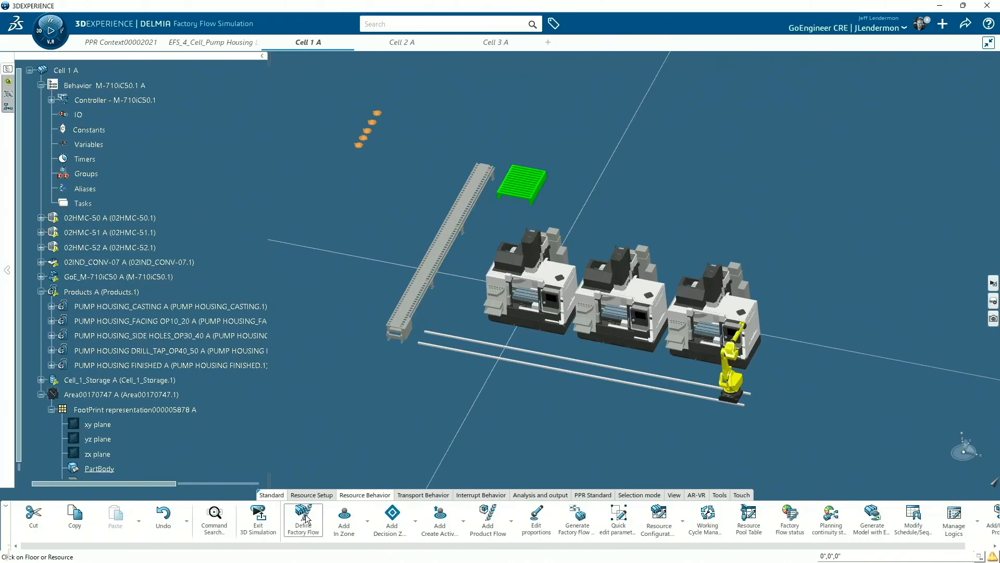
left_click(551, 135)
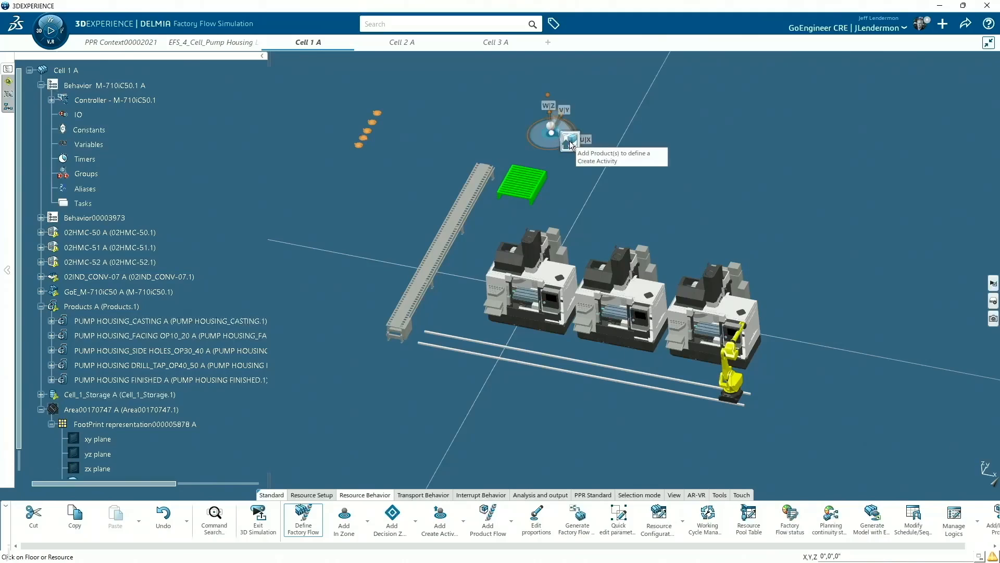
left_click(230, 322)
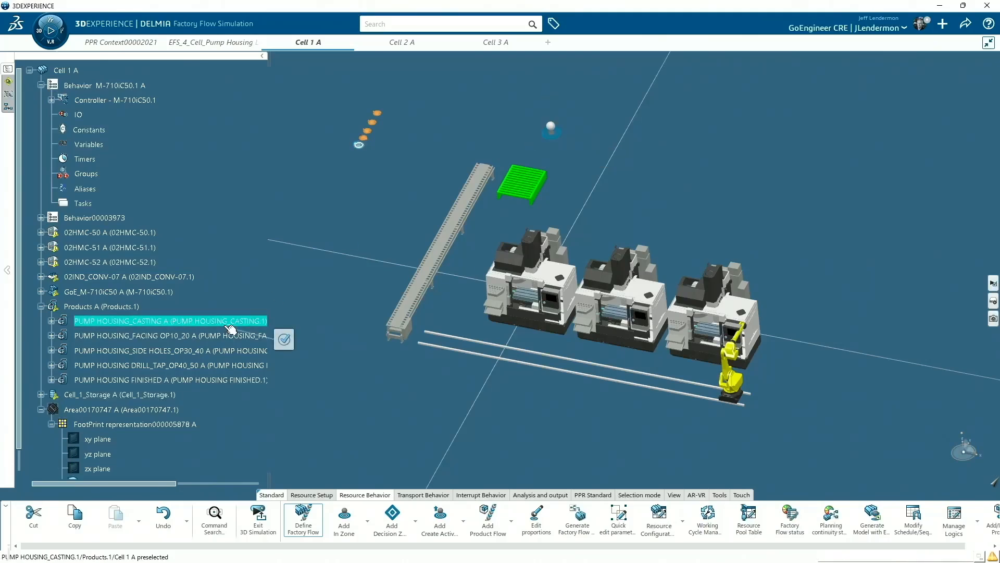
left_click(284, 339)
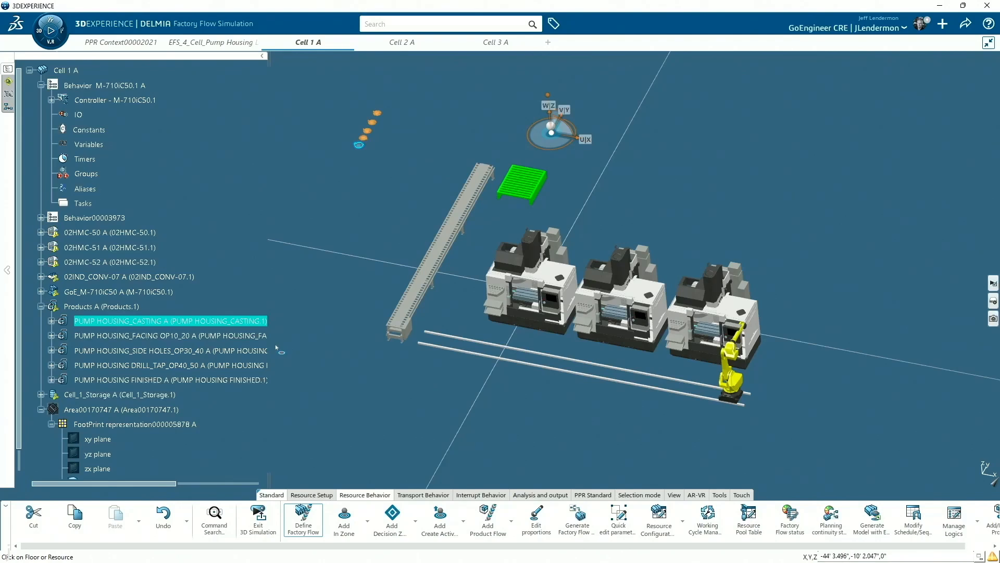
- Route the flow through Cell_1_Storage, conveyor 02IND_CONV-07 and machines 02HMC-50, 02HMC-51 and 02HMC-52 to an end point on the floor beyond them
left_click(118, 400)
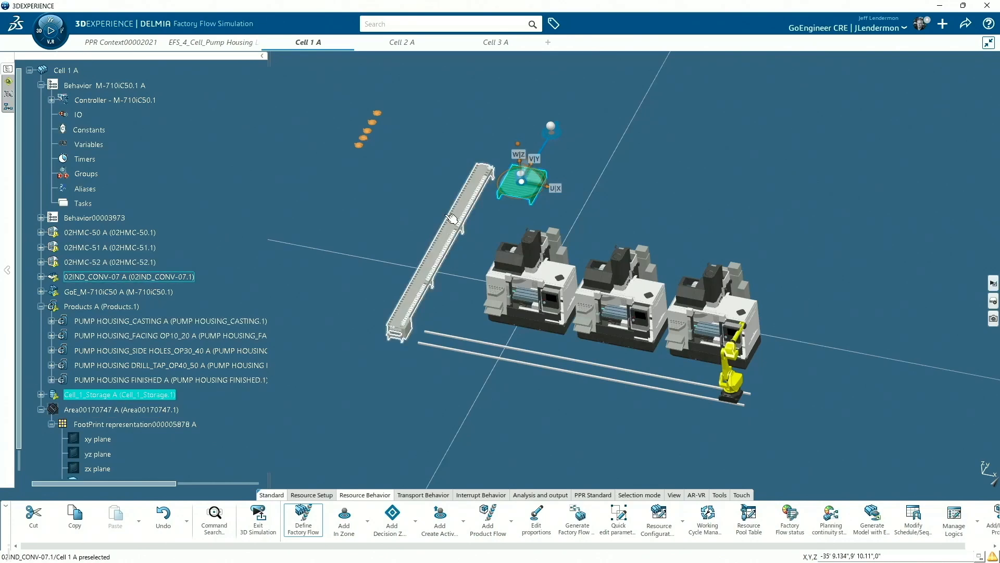
left_click(475, 189)
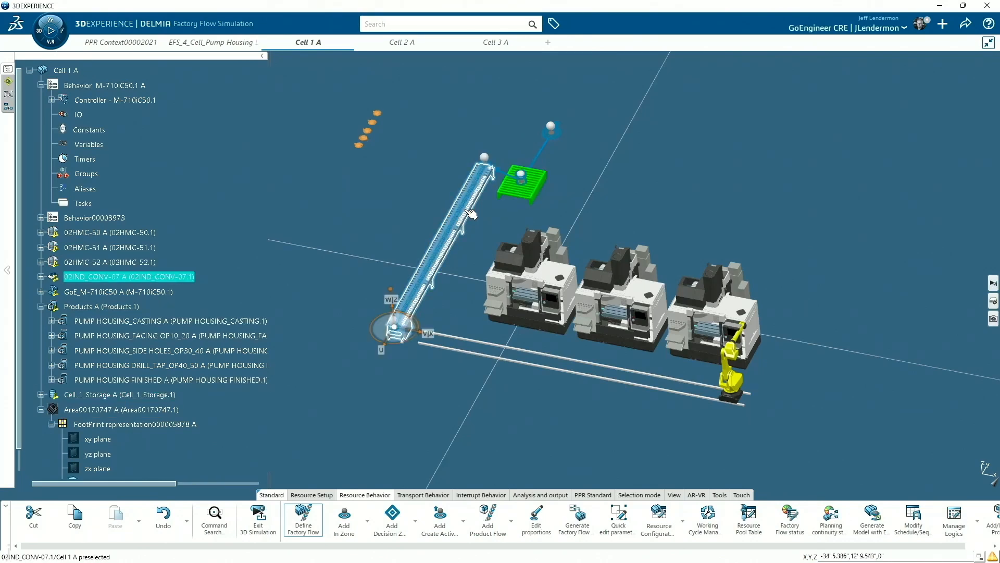
left_click(507, 272)
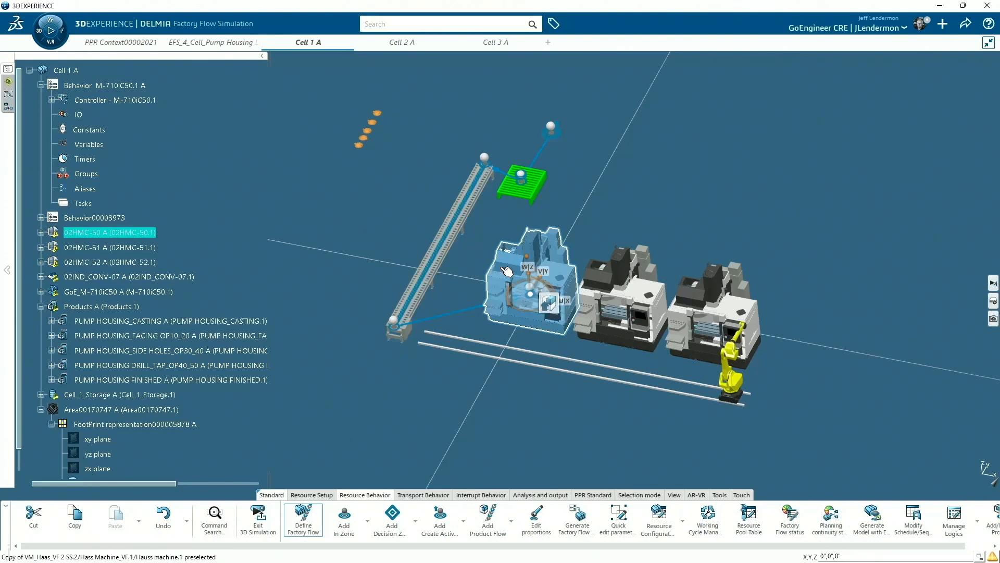
left_click(620, 294)
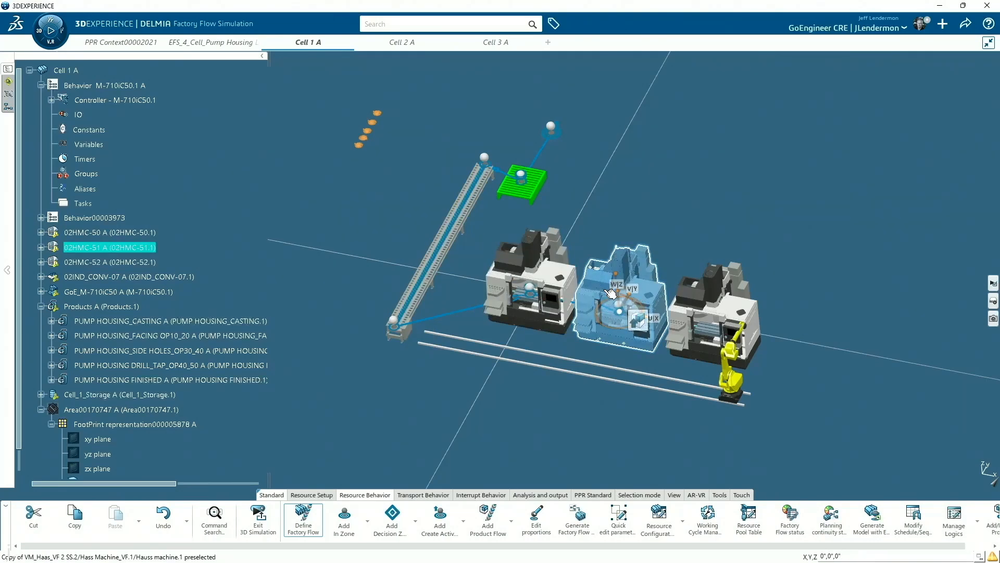
left_click(688, 314)
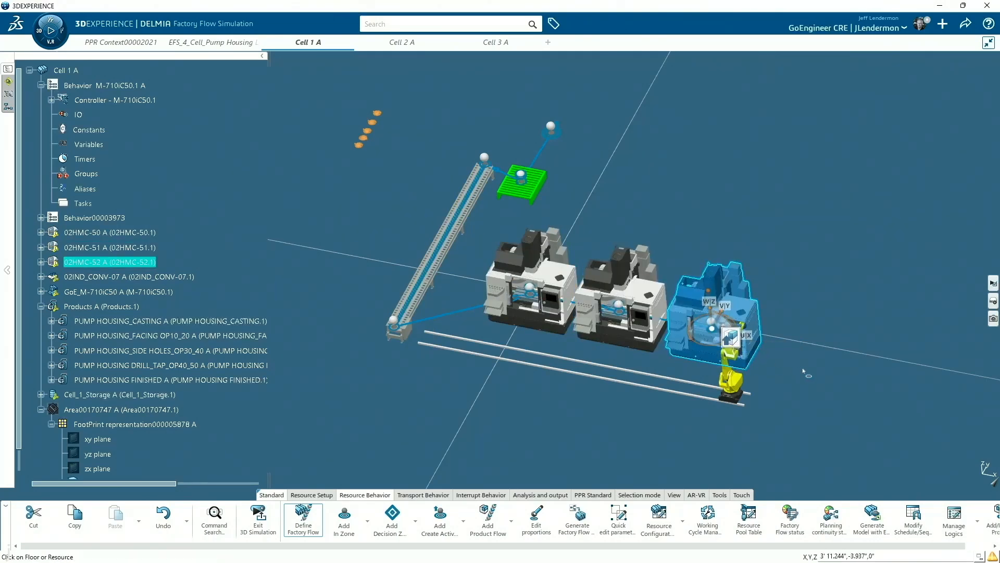
left_click(819, 374)
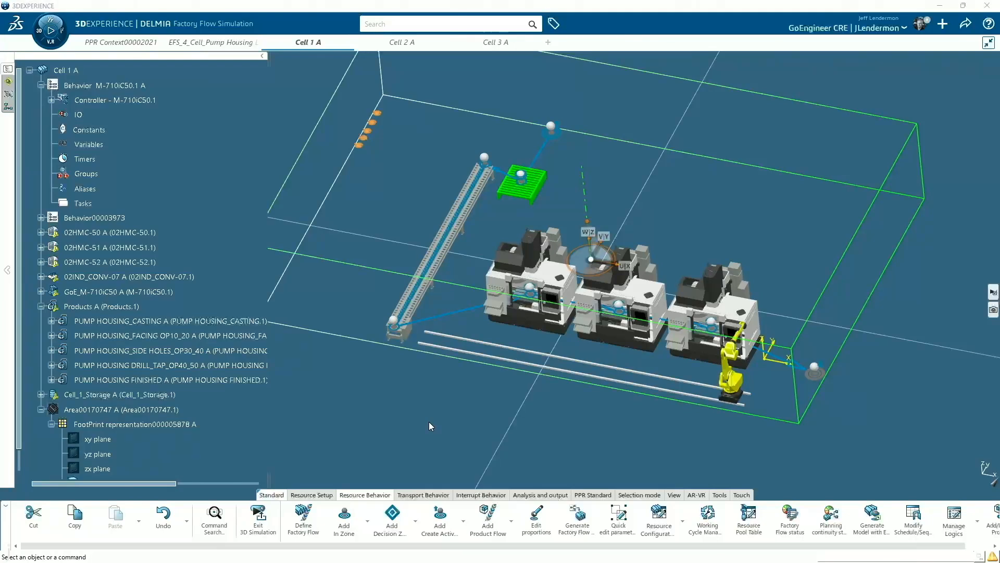
- Set the capacity of Buffer.1 in the Cell_1_Storage resource configuration to 45 and close the configuration
left_click(134, 397)
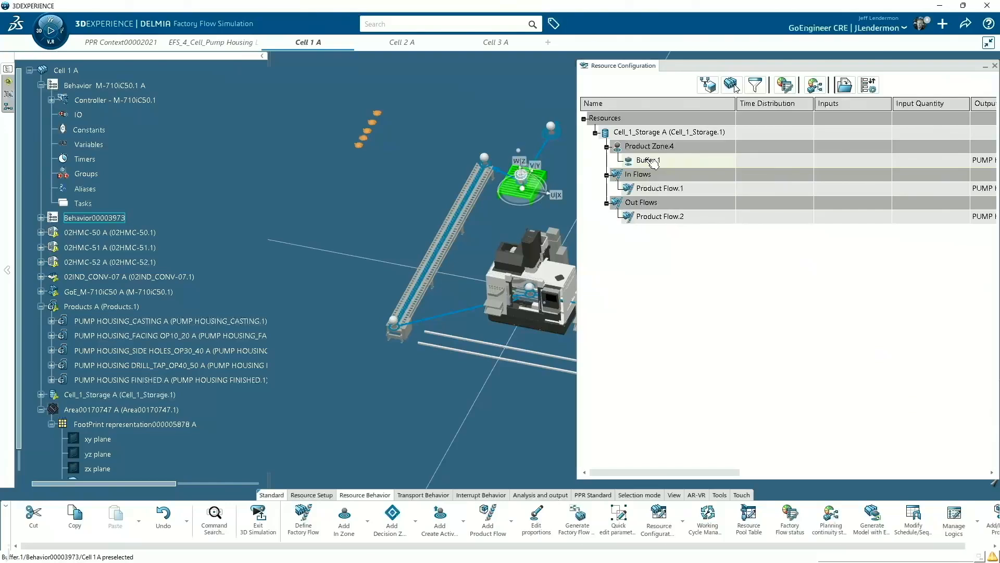
right_click(650, 161)
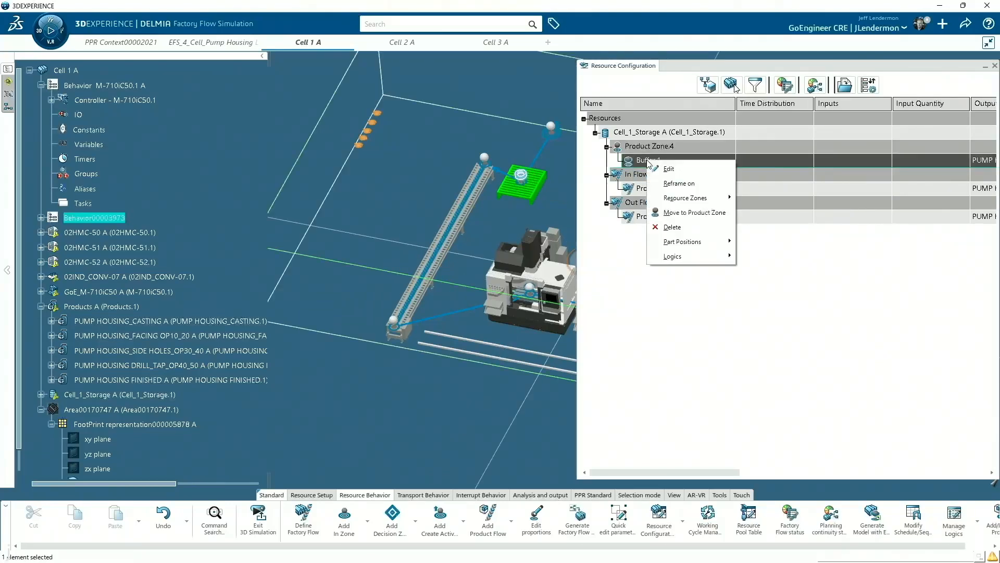
left_click(665, 167)
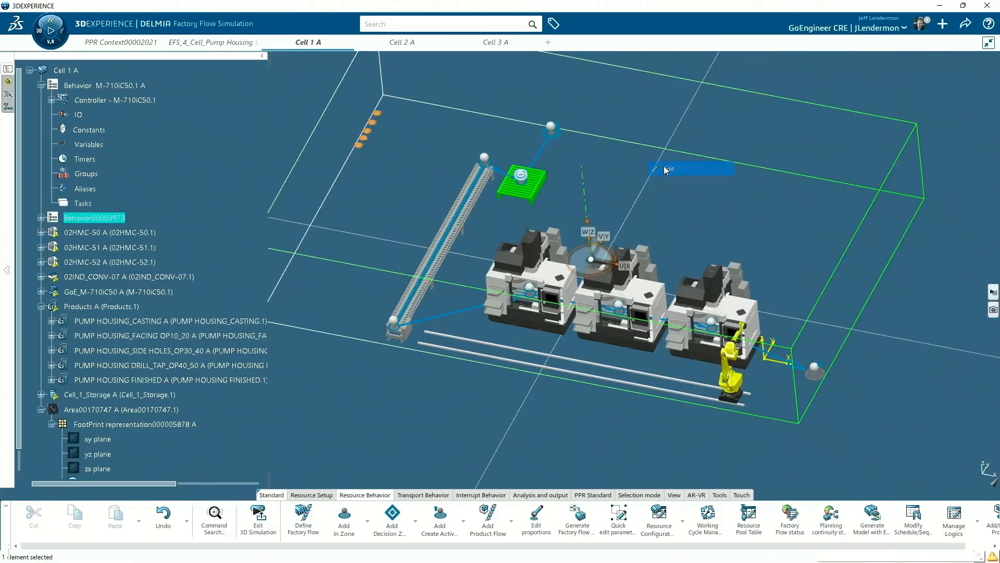
left_click(416, 94)
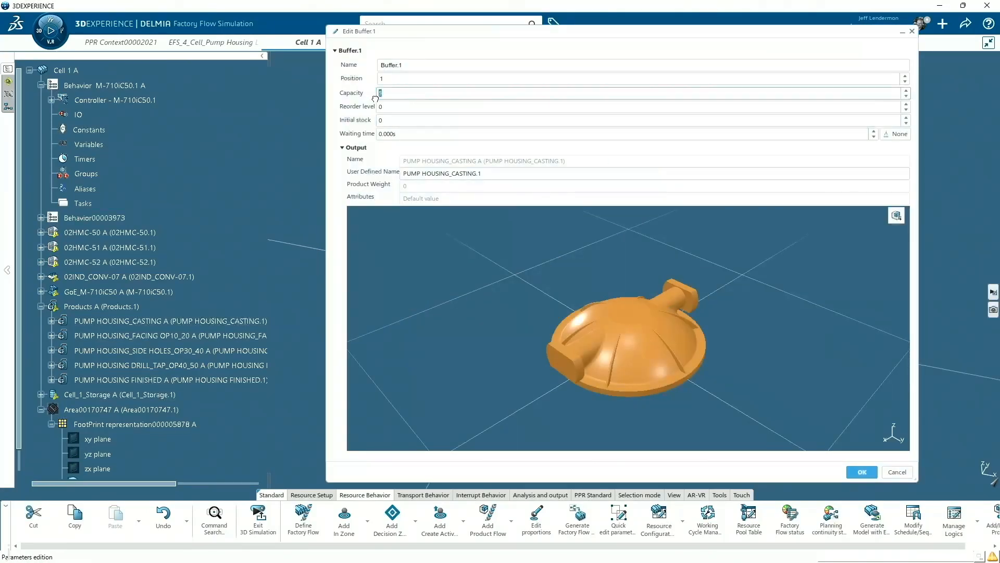
type("45")
left_click(855, 472)
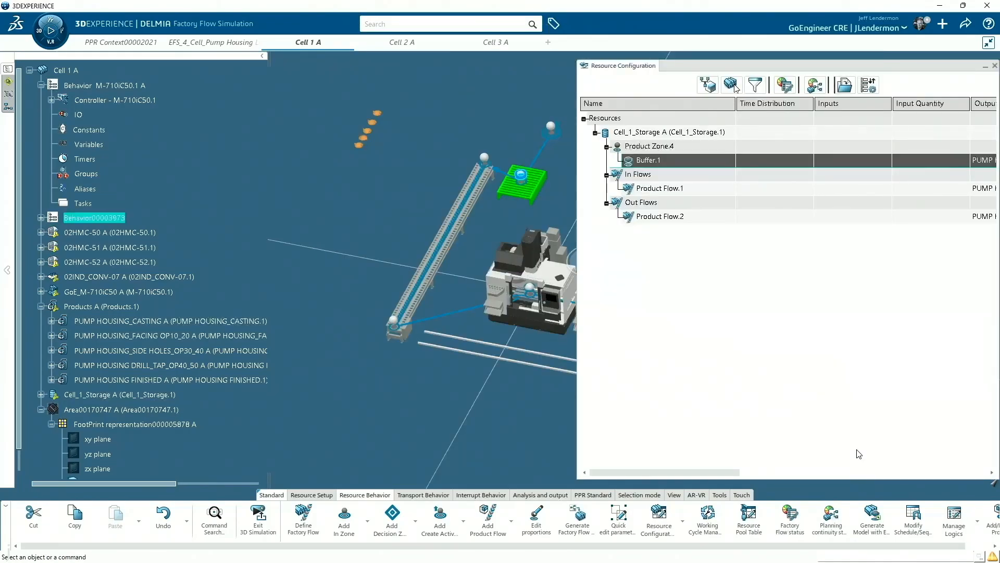
left_click(994, 66)
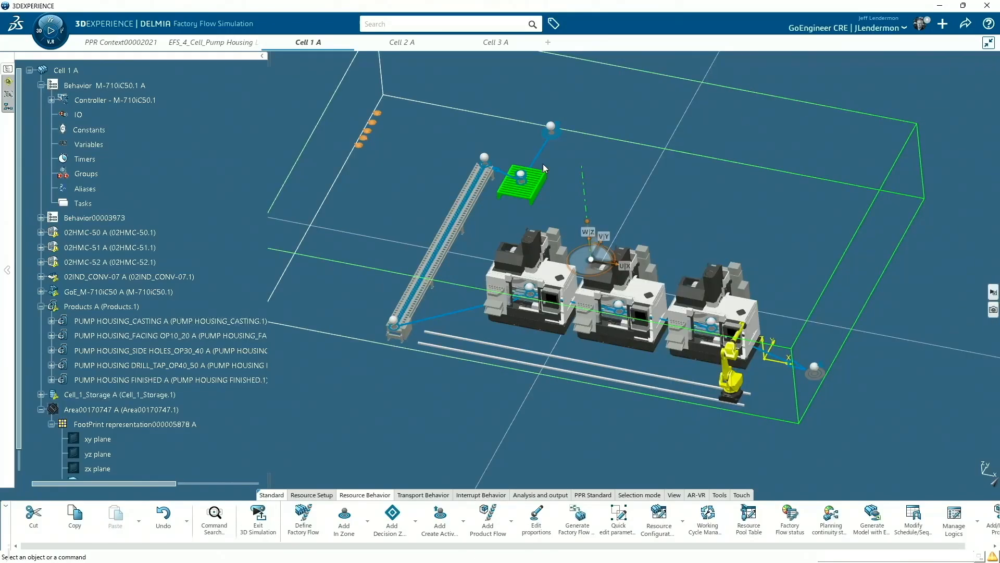
- Set conveyor 02IND_CONV-07 to a part spacing of 0.5 and a maximal quantity of 35, and close its resource configuration
left_click(481, 195)
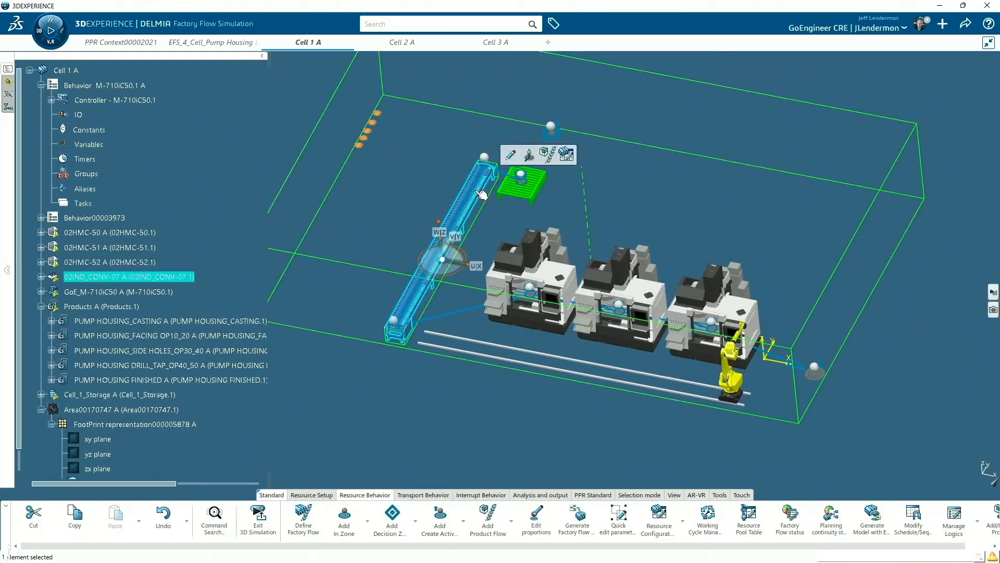
left_click(566, 155)
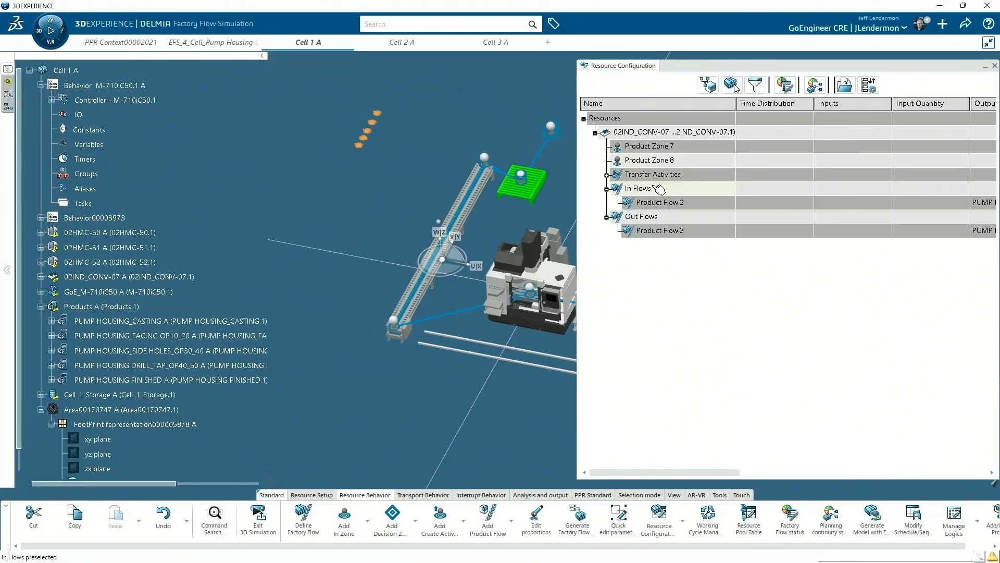
right_click(648, 135)
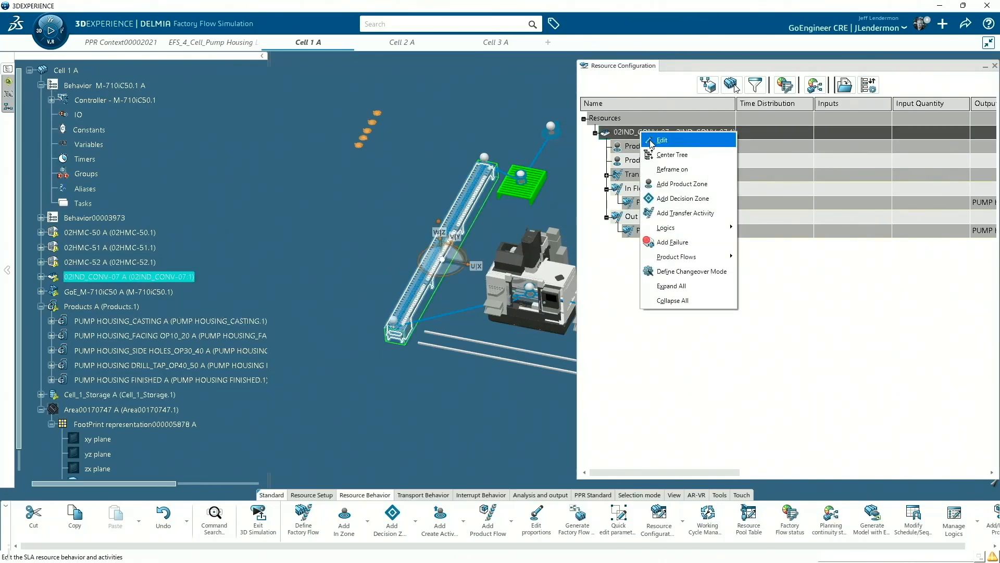
left_click(649, 139)
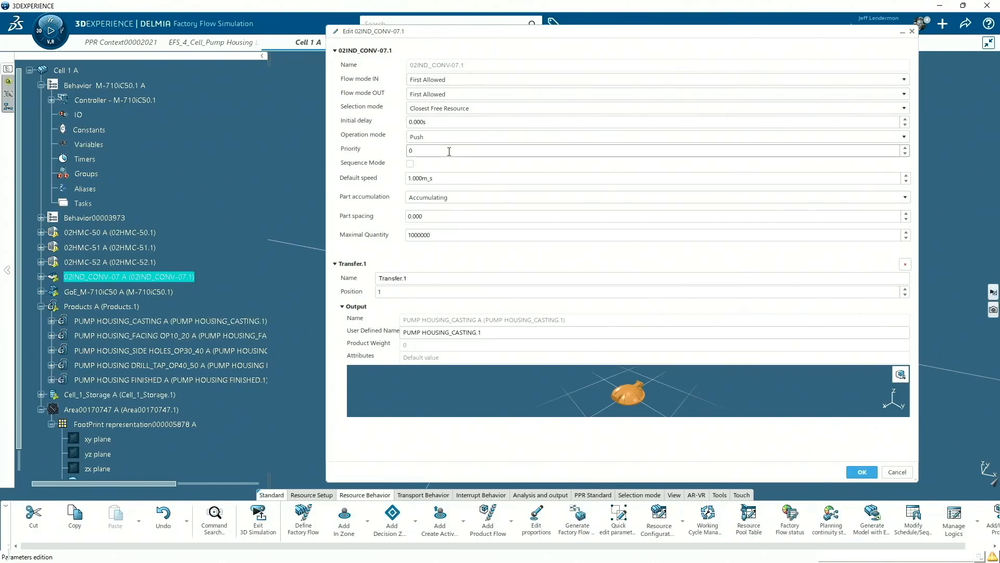
double_click(410, 215)
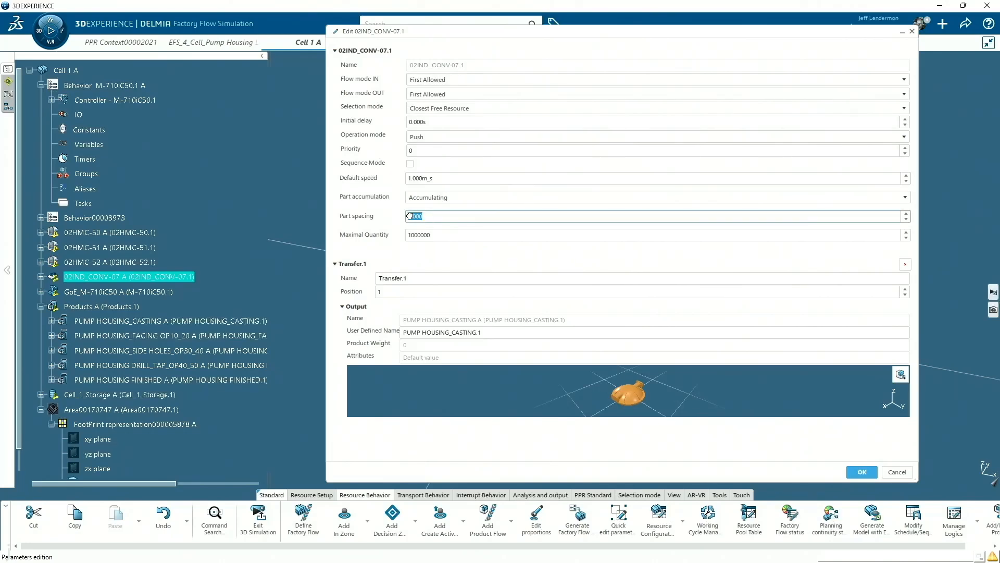
type(".5")
left_click_drag(442, 235, 380, 231)
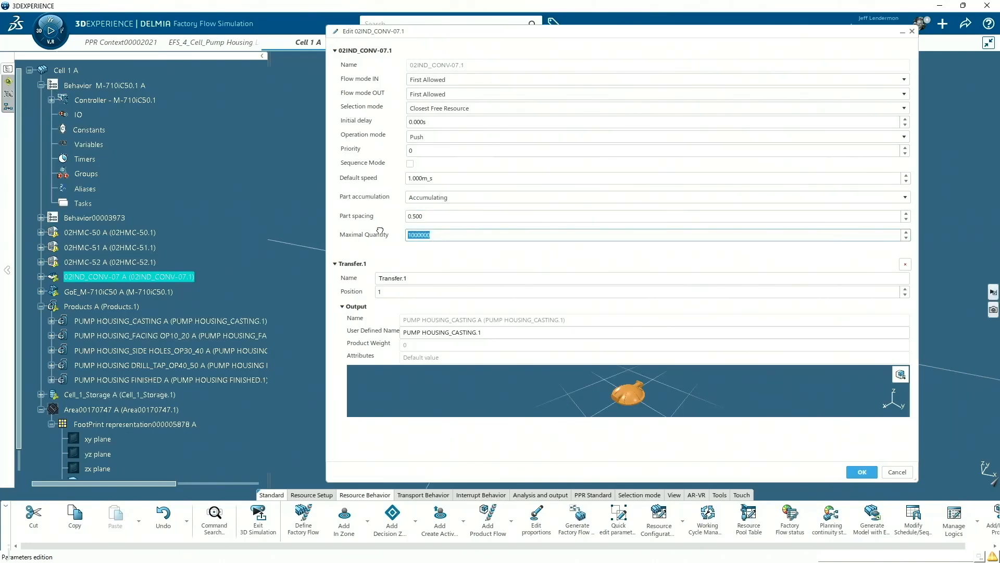
type("35")
left_click(851, 471)
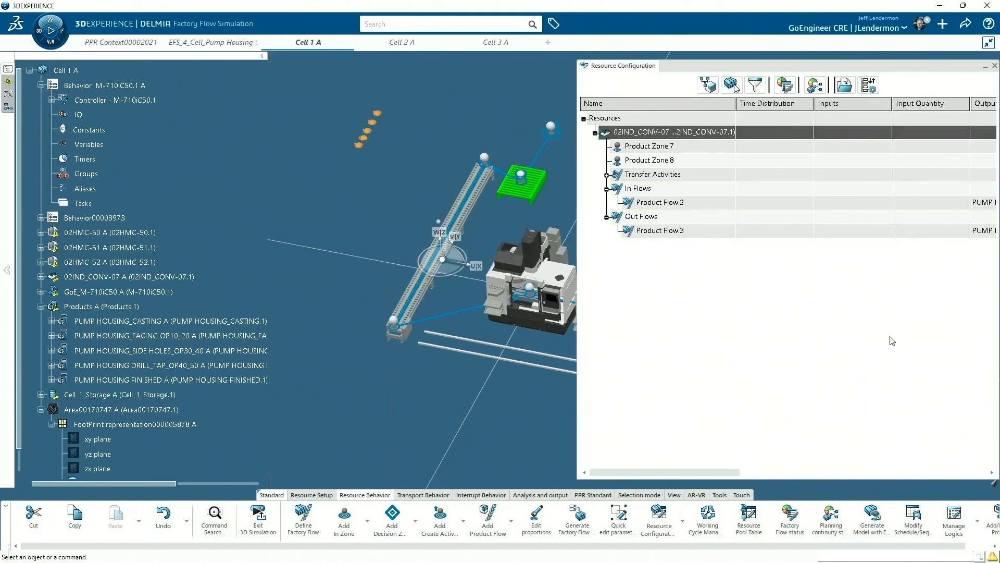
left_click(995, 66)
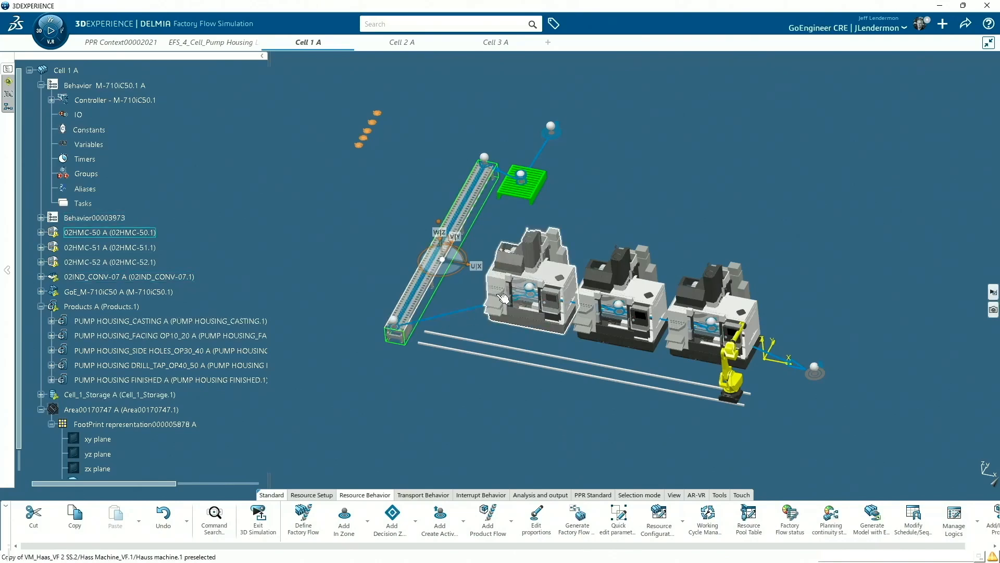
- Set the duration of Transform.1 on machine 02HMC-50 to 320 s
left_click(541, 286)
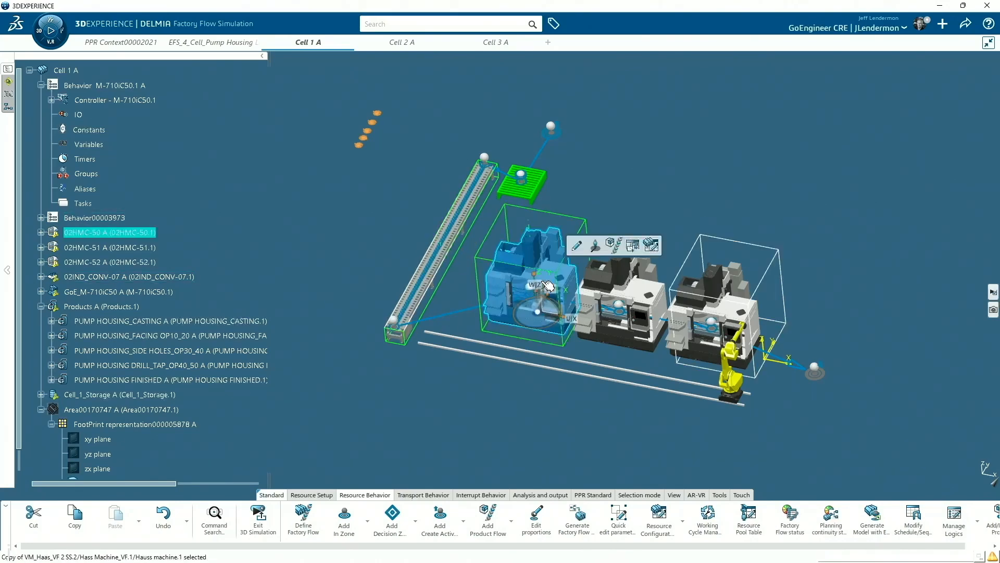
left_click(652, 247)
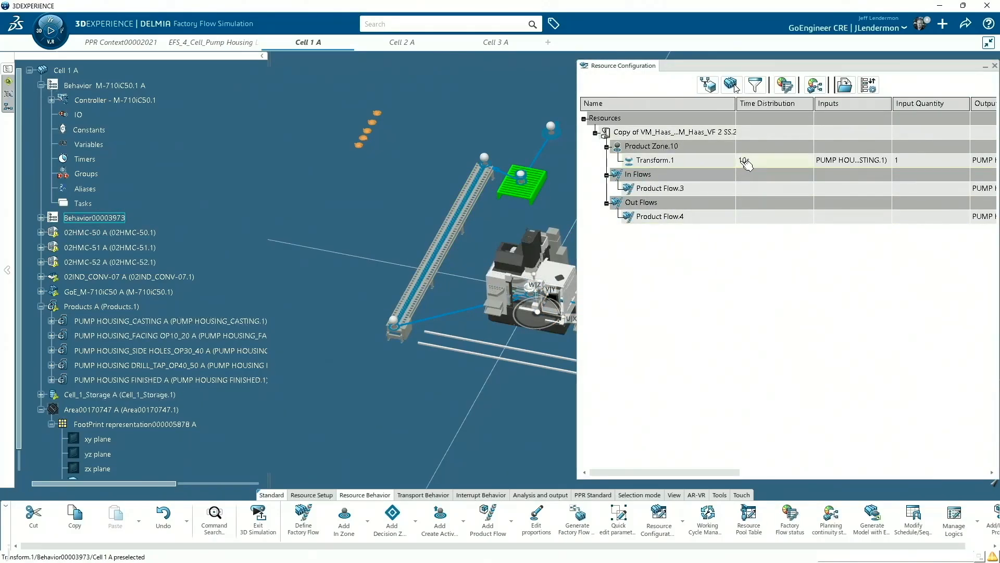
right_click(667, 164)
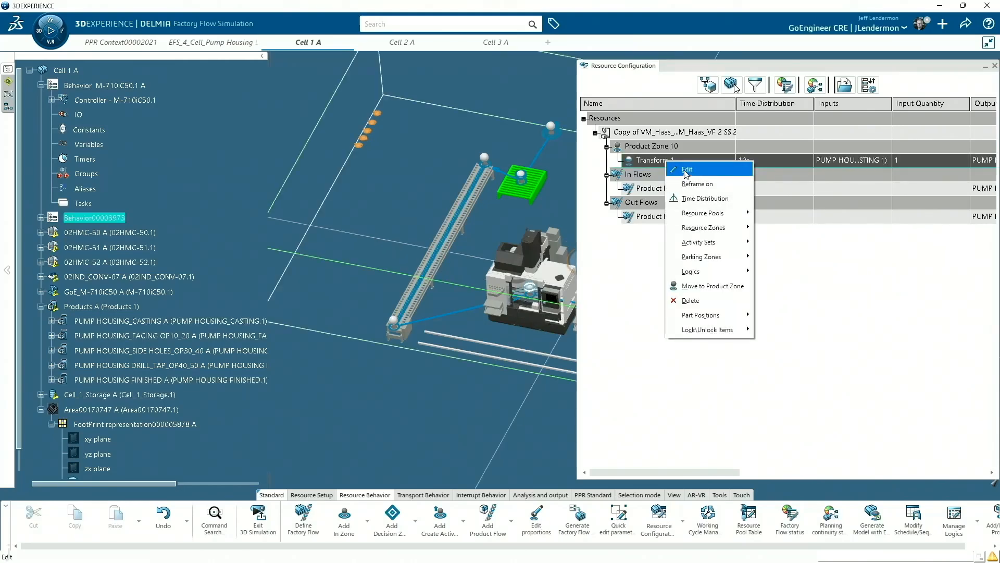
left_click(686, 170)
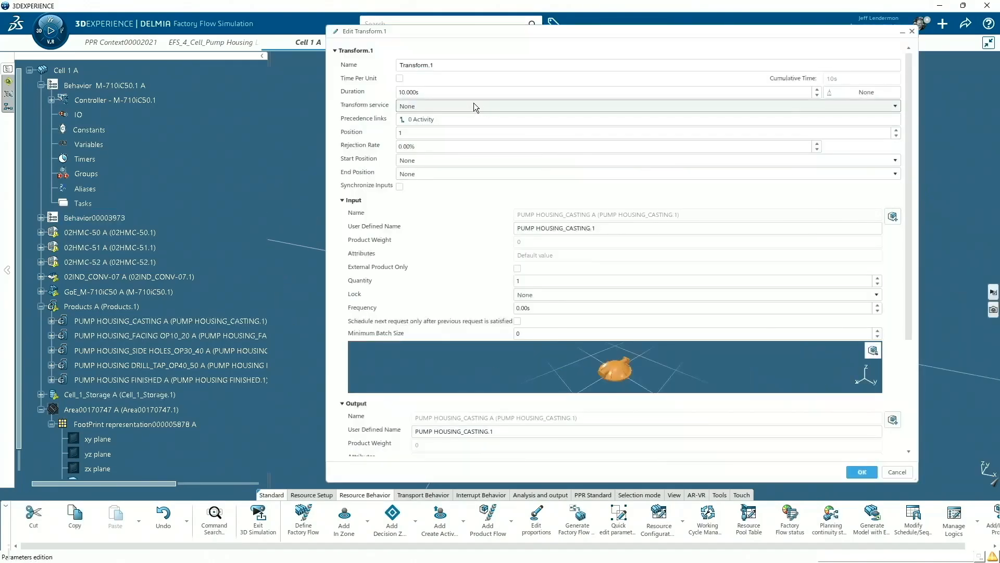
left_click_drag(459, 93, 400, 93)
type("320")
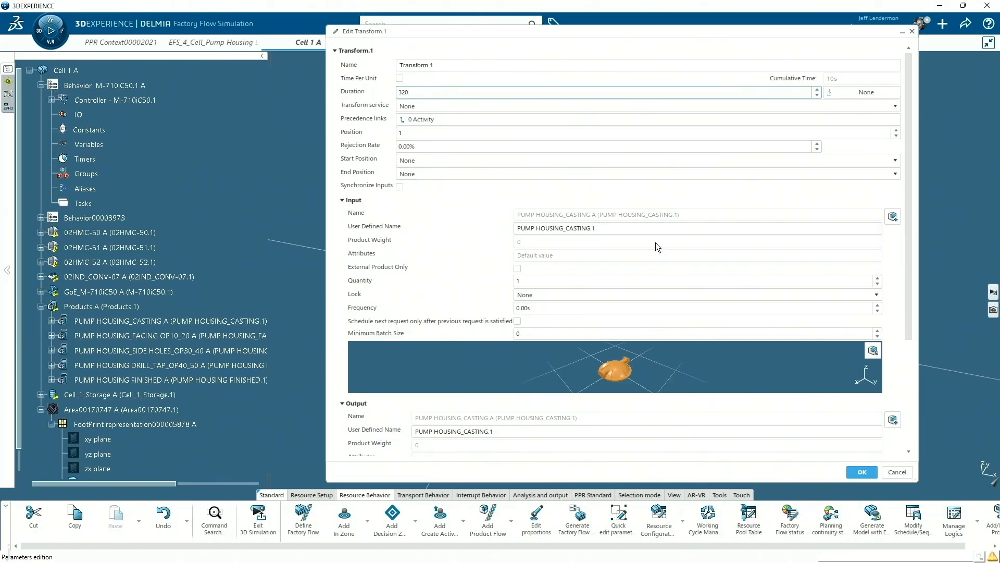
- Replace the casting output of Transform.1 with PUMP HOUSING_FACING OP10_20, apply the edit and close the resource configuration
left_click_drag(908, 245, 908, 376)
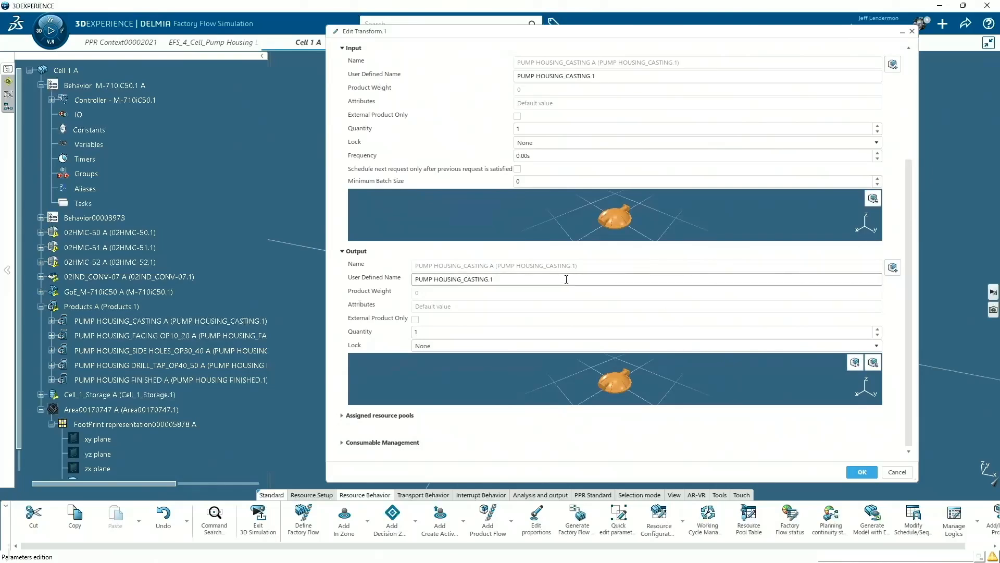
left_click(855, 362)
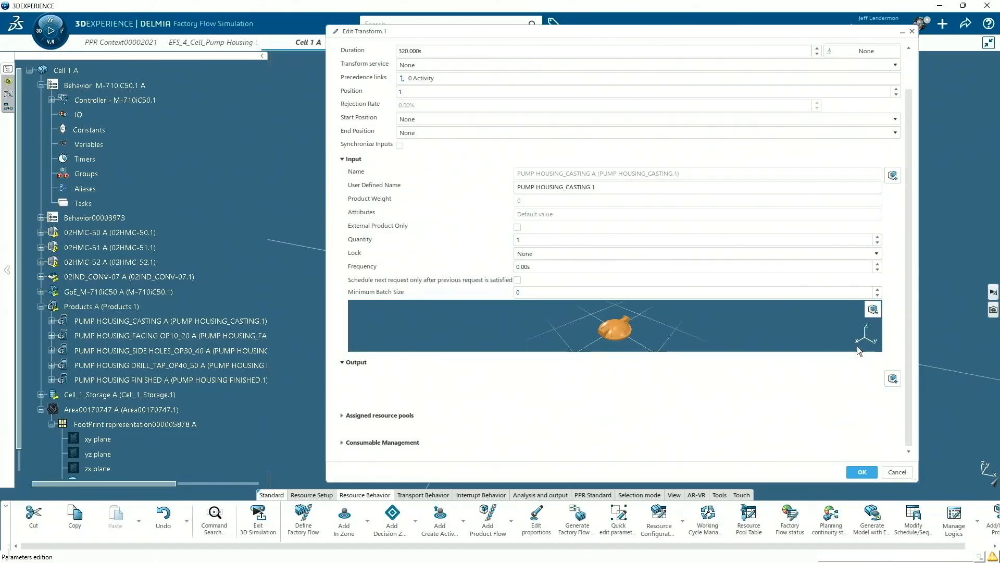
left_click(893, 379)
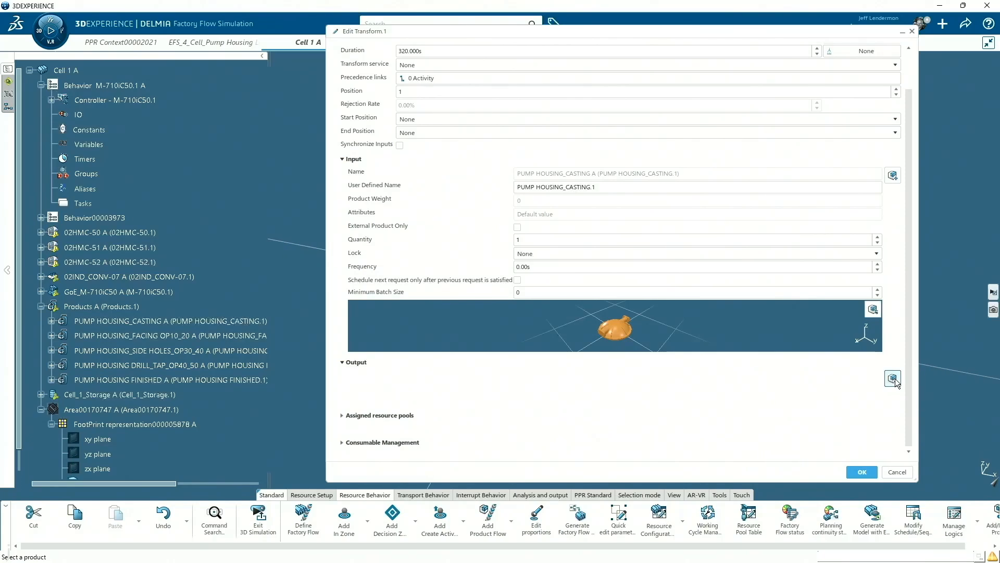
left_click(191, 339)
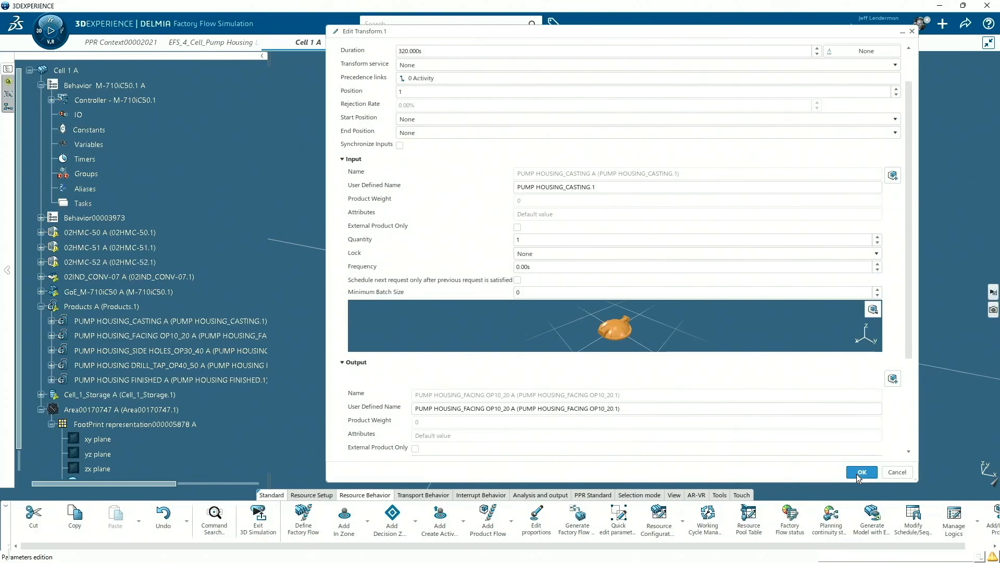
left_click(861, 472)
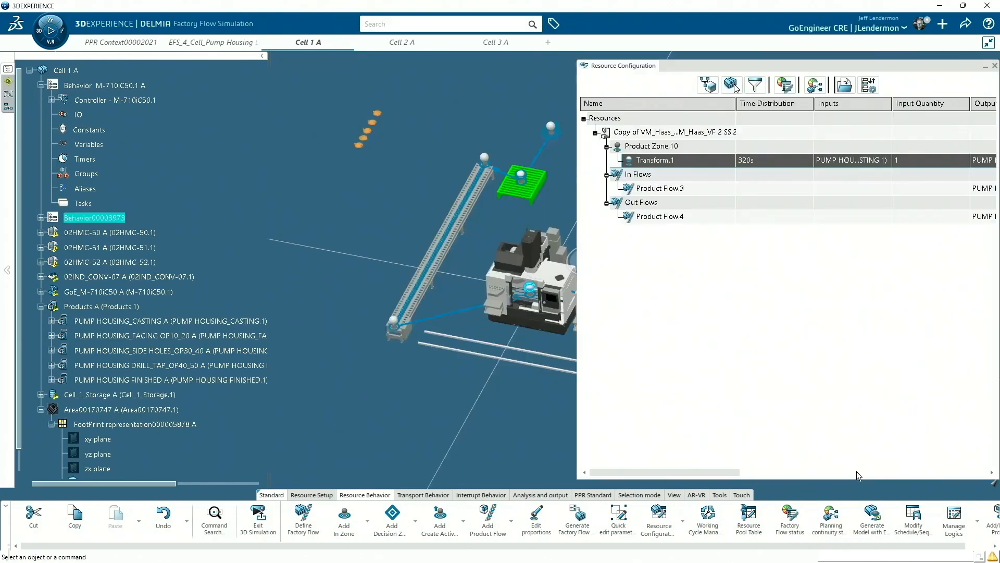
left_click(995, 66)
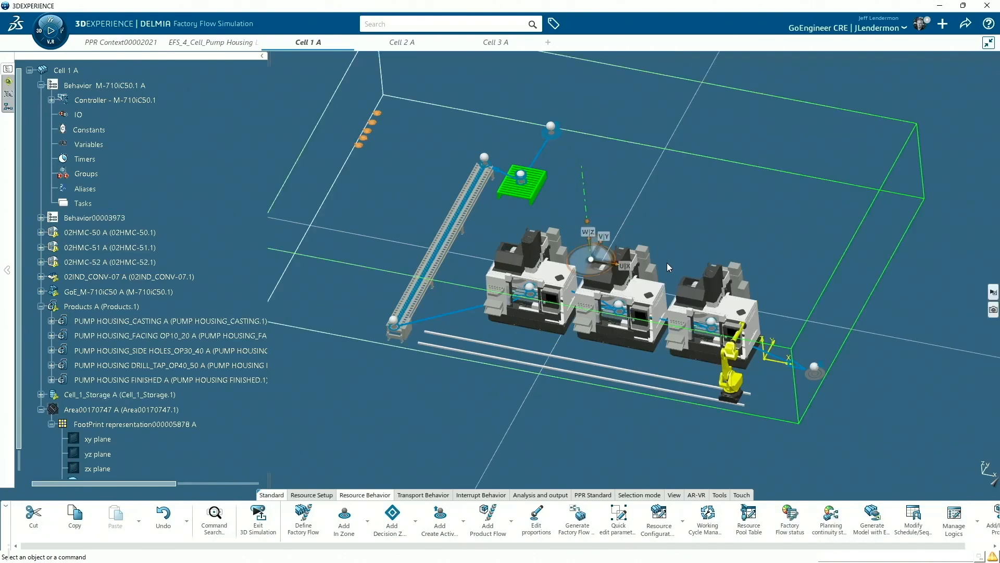
- Set the duration of Transform.2 on machine 02HMC-51 to 390 s
left_click(650, 291)
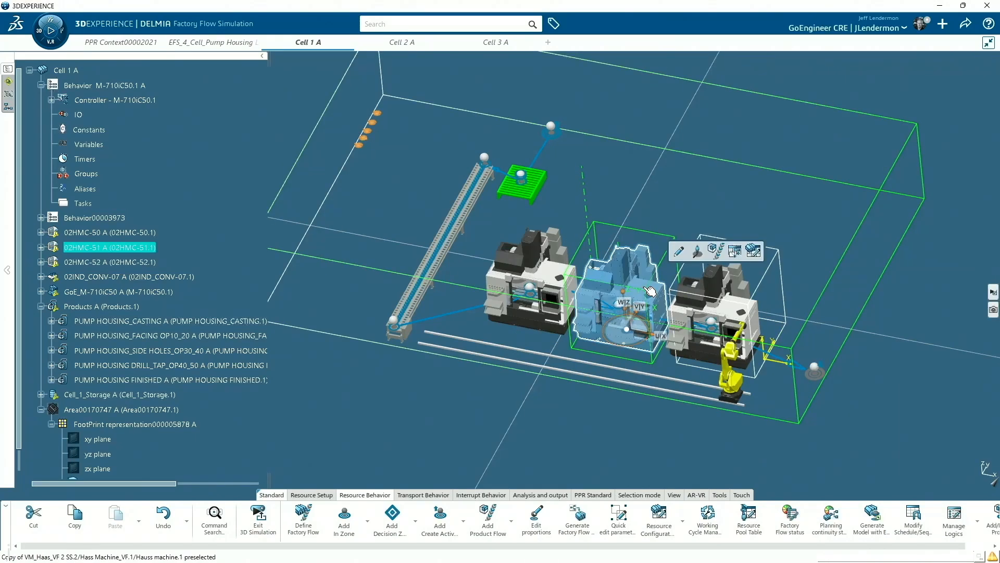
left_click(754, 254)
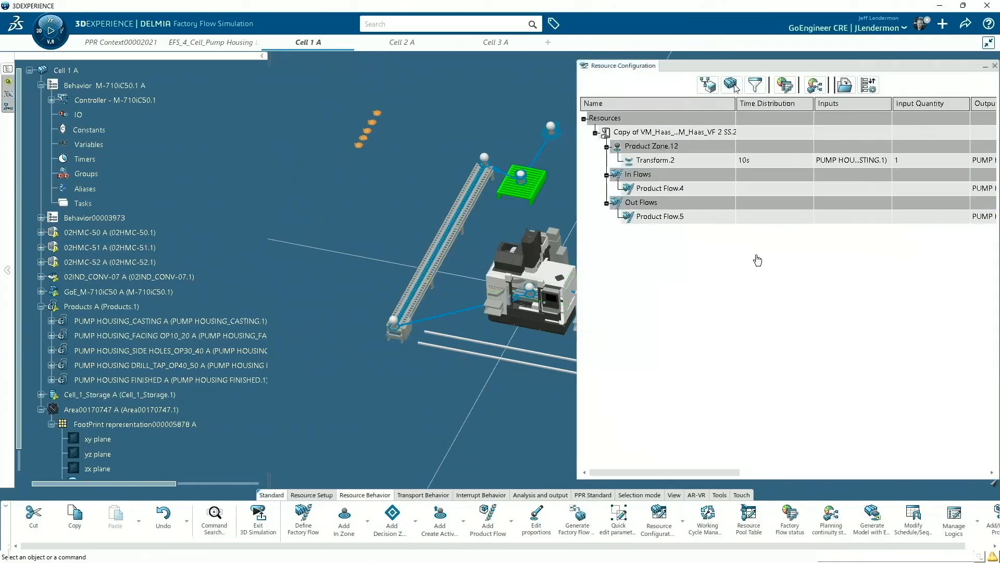
right_click(662, 162)
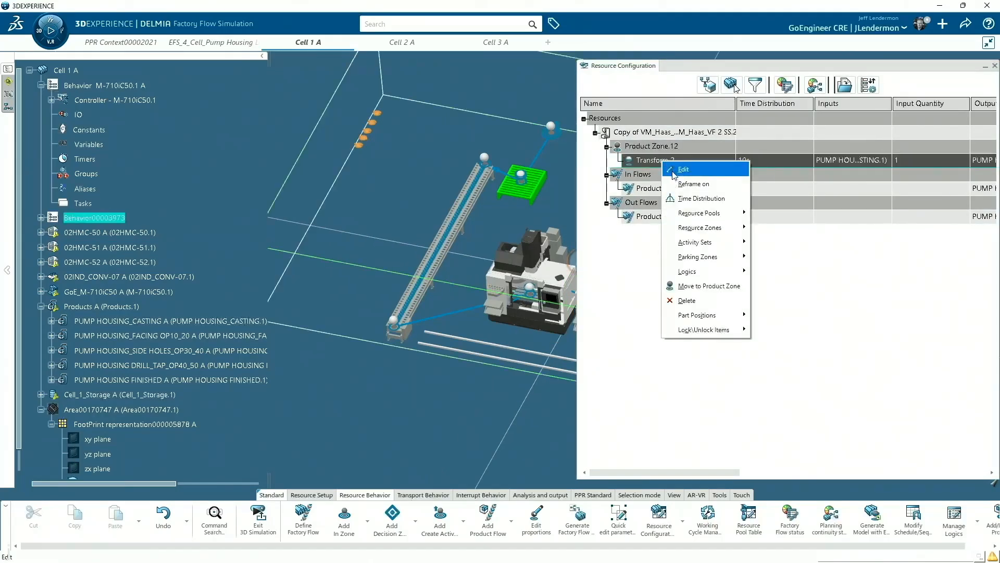
left_click(682, 170)
double_click(433, 93)
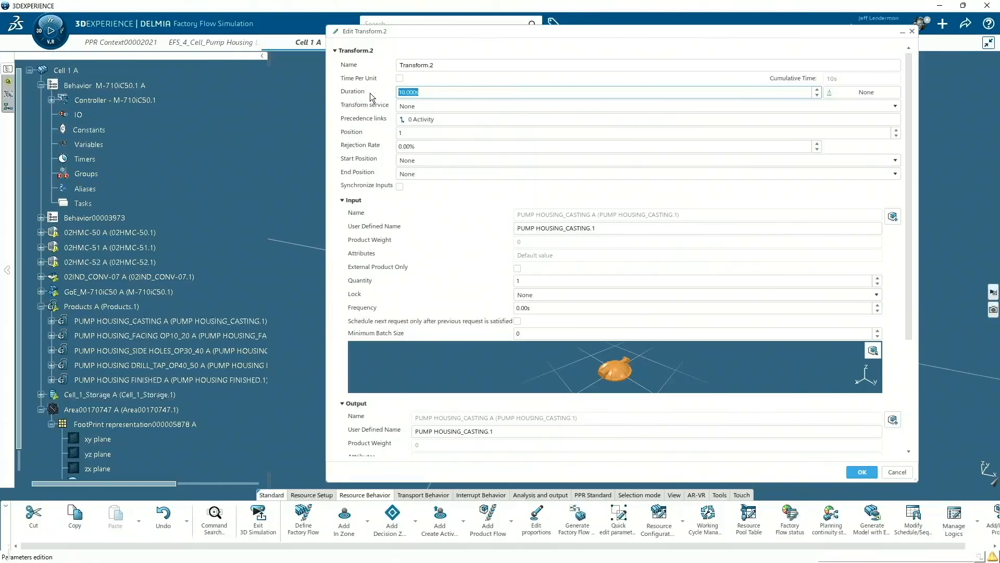
type("390")
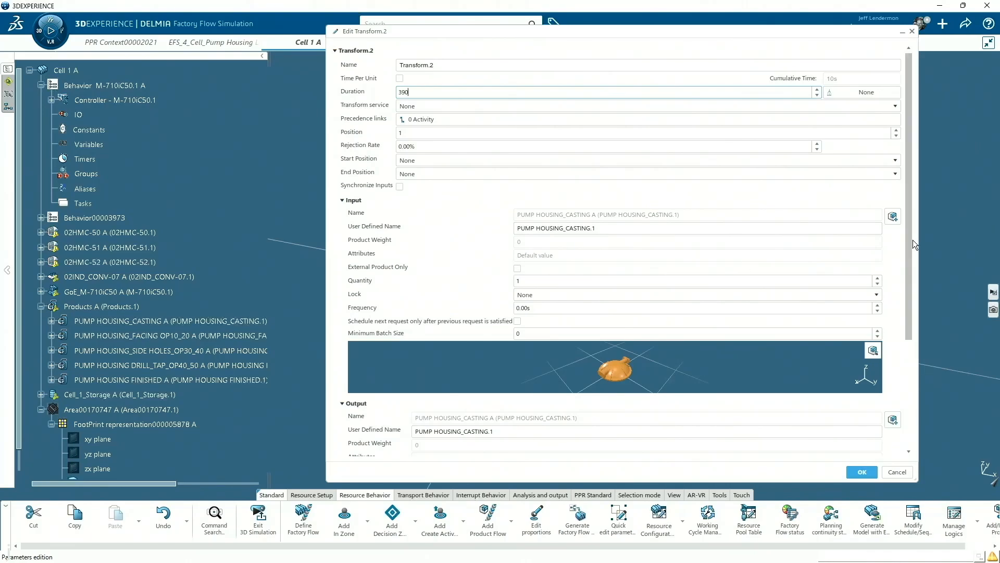
- Add PUMP HOUSING_FACING OP10_20 as the input of Transform.2 and remove the PUMP HOUSING_CASTING input
mouse_move(911, 242)
left_mouse_down()
mouse_move(915, 267)
mouse_move(911, 258)
left_mouse_up()
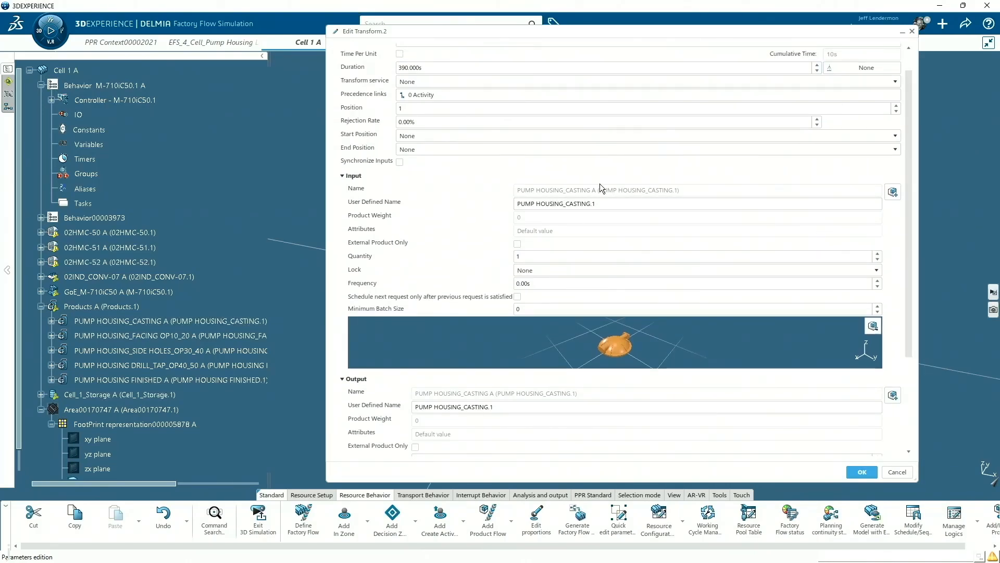
left_click(893, 192)
left_click(164, 338)
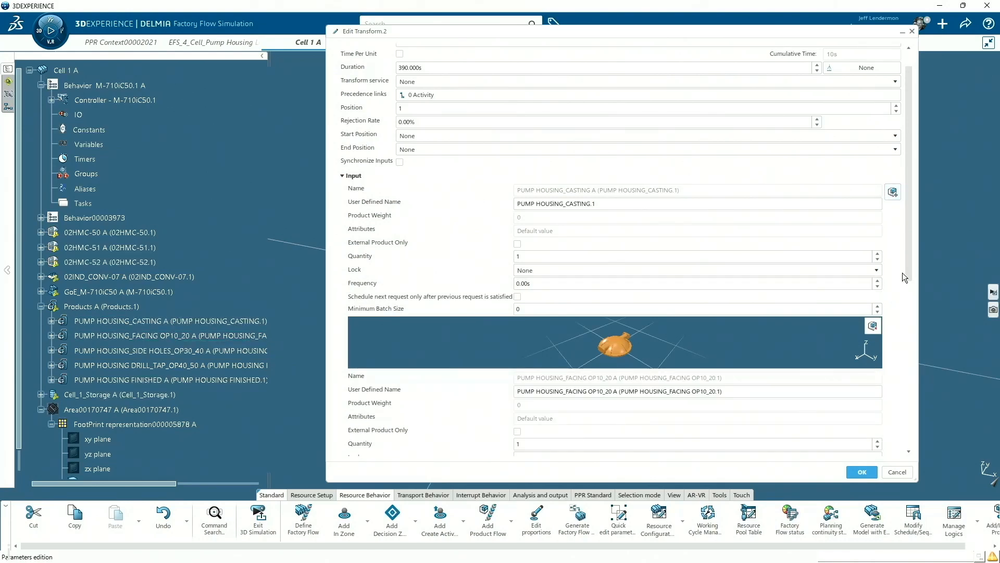
left_click_drag(907, 268, 907, 296)
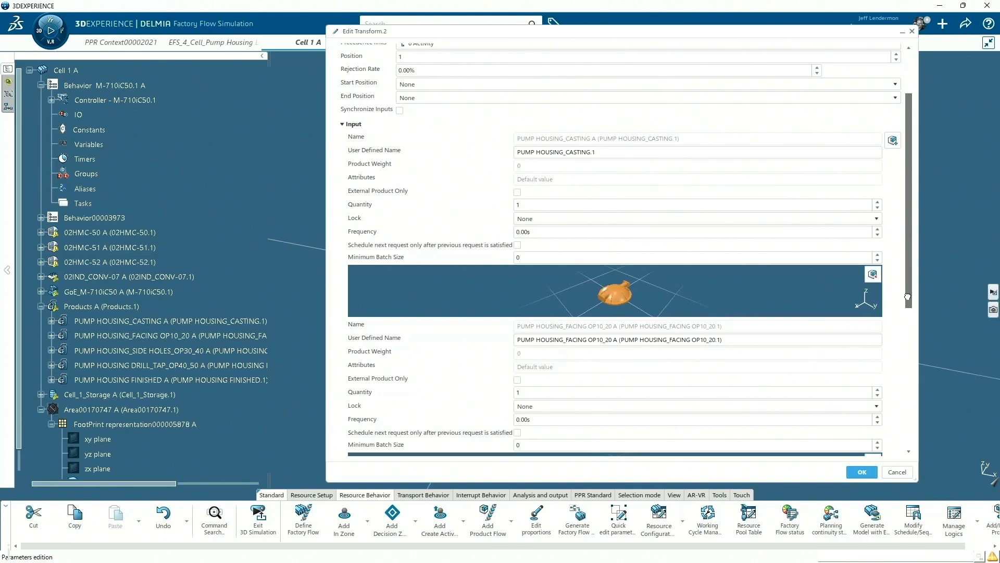
left_click_drag(908, 296, 911, 359)
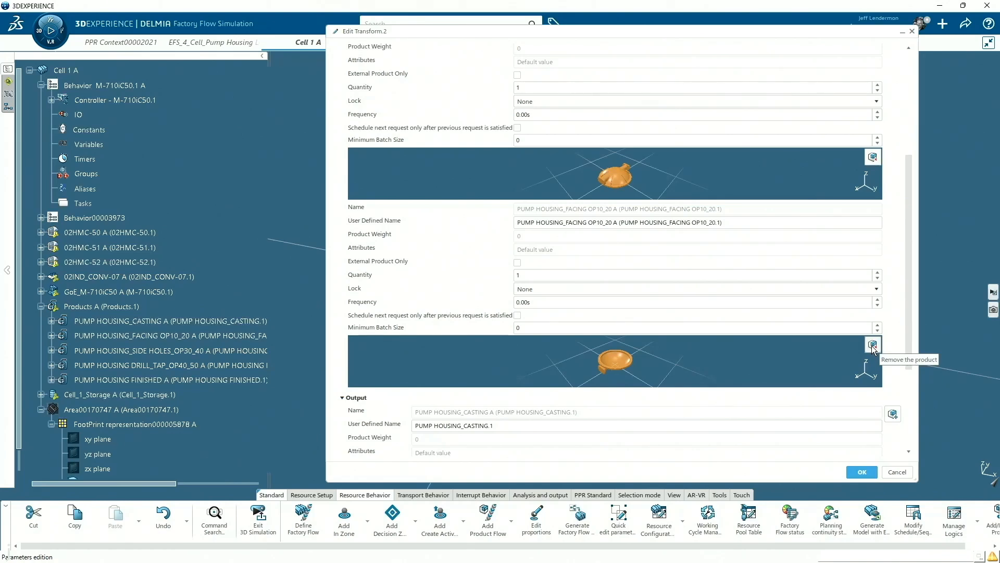
left_click(874, 157)
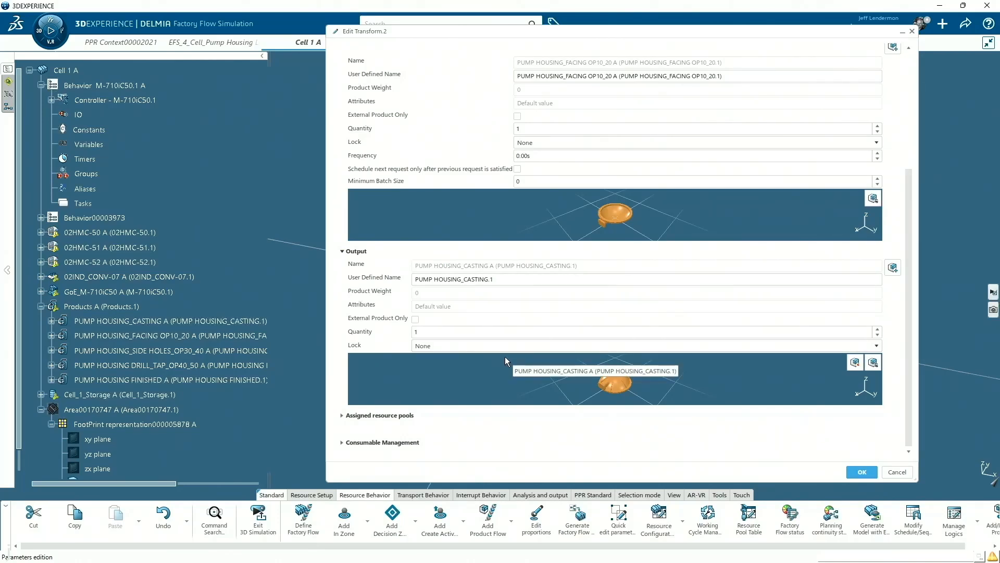
- Replace the casting output of Transform.2 with PUMP HOUSING_SIDE HOLES_OP30_40, apply the edit and close the resource configuration
left_click(854, 362)
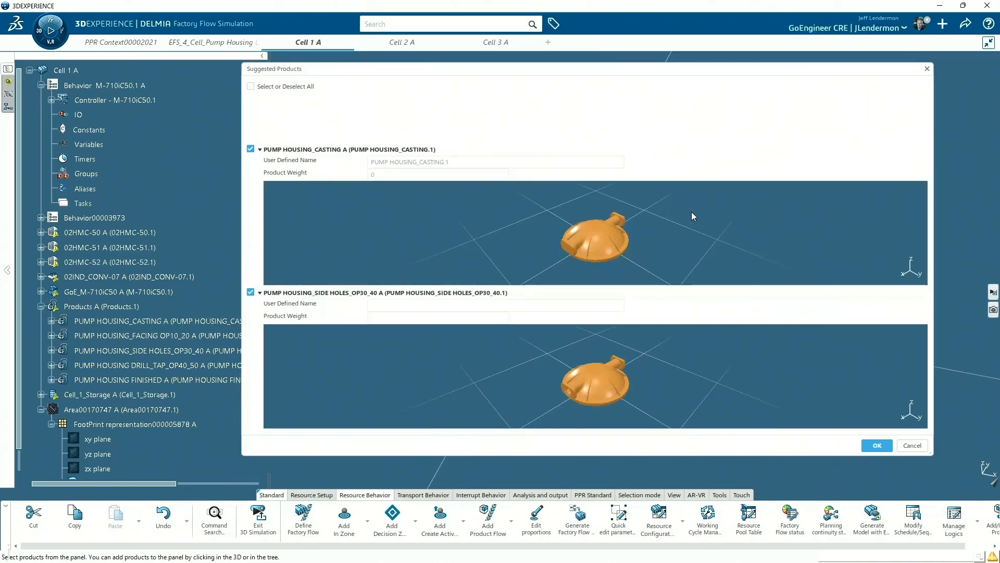
left_click(251, 149)
left_click(876, 444)
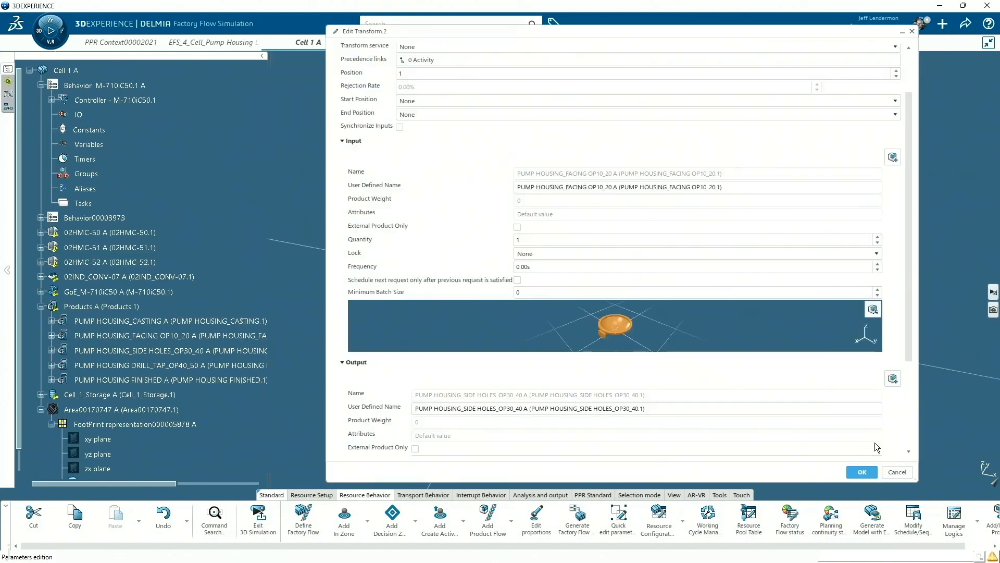
left_click(862, 472)
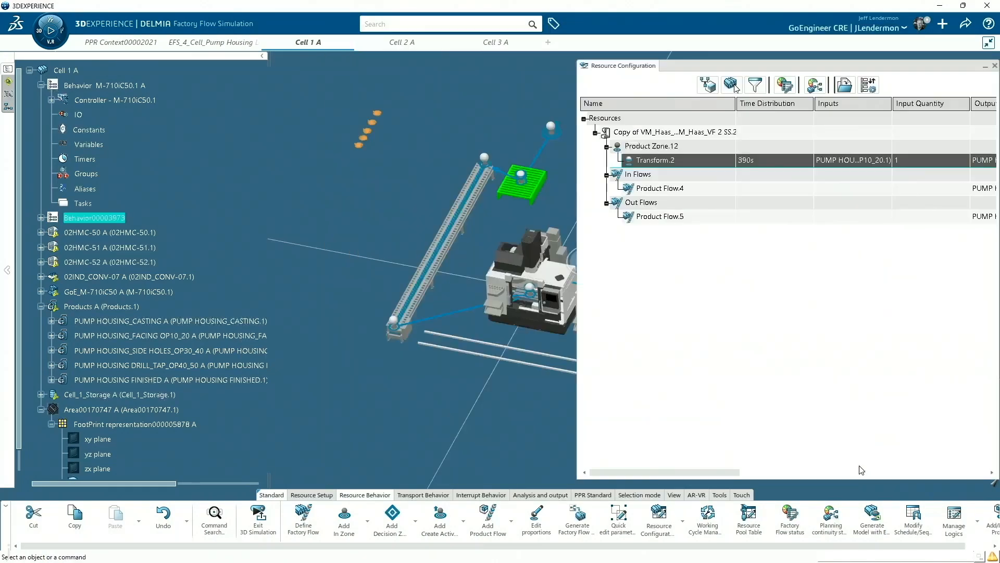
left_click(994, 66)
- Set the duration of Transform.3 on machine 02HMC-52 to 340 s
left_click(745, 276)
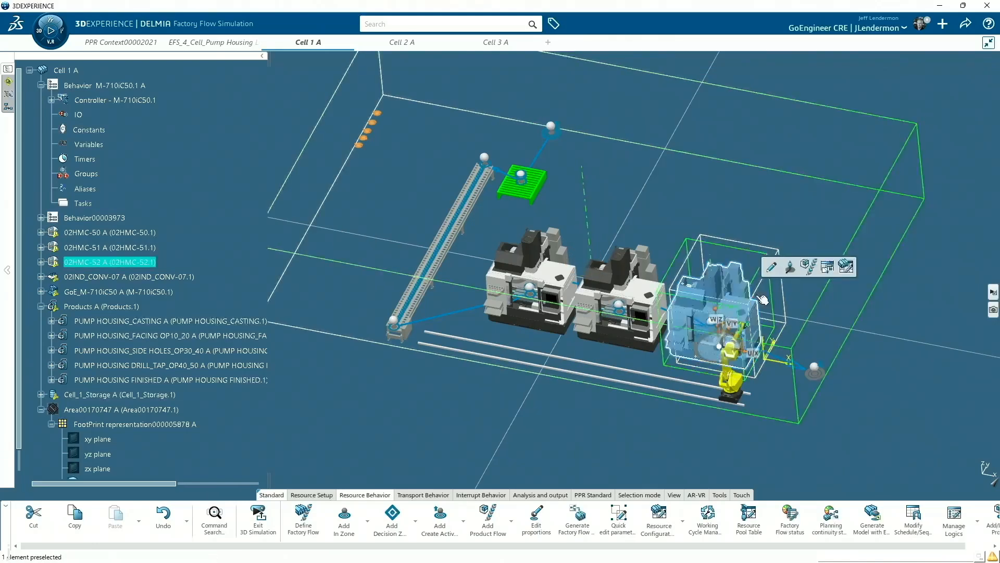
left_click(845, 261)
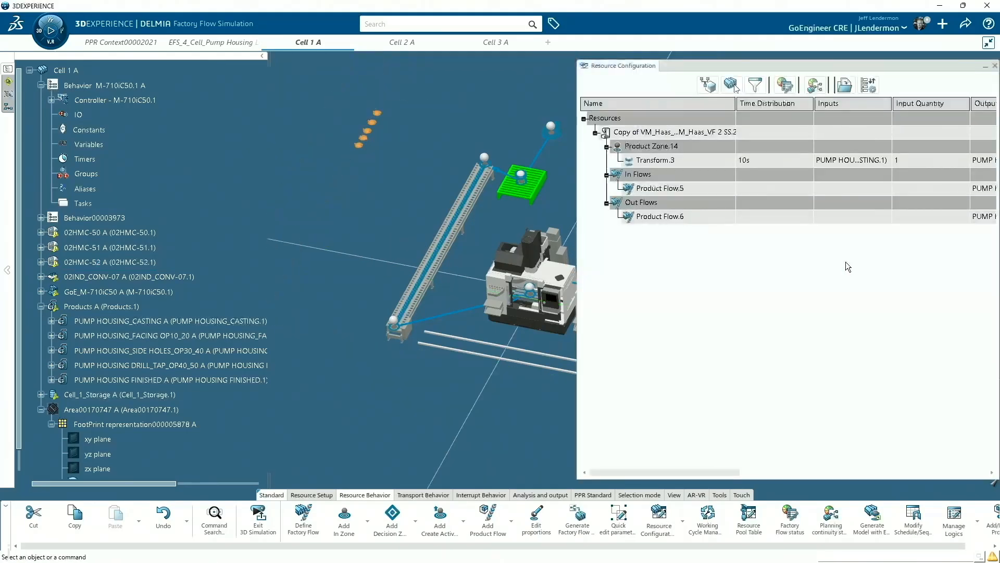
right_click(645, 163)
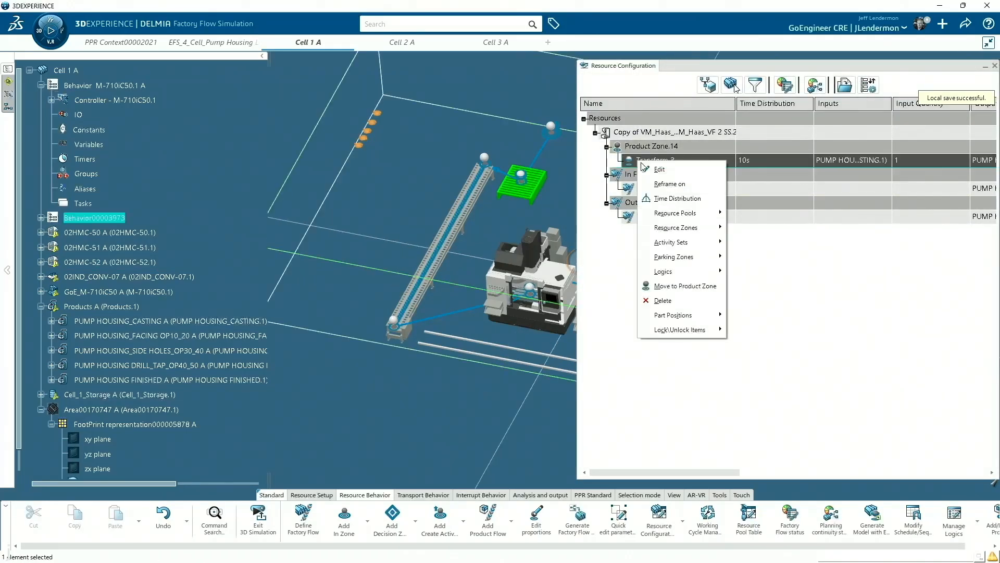
left_click(667, 171)
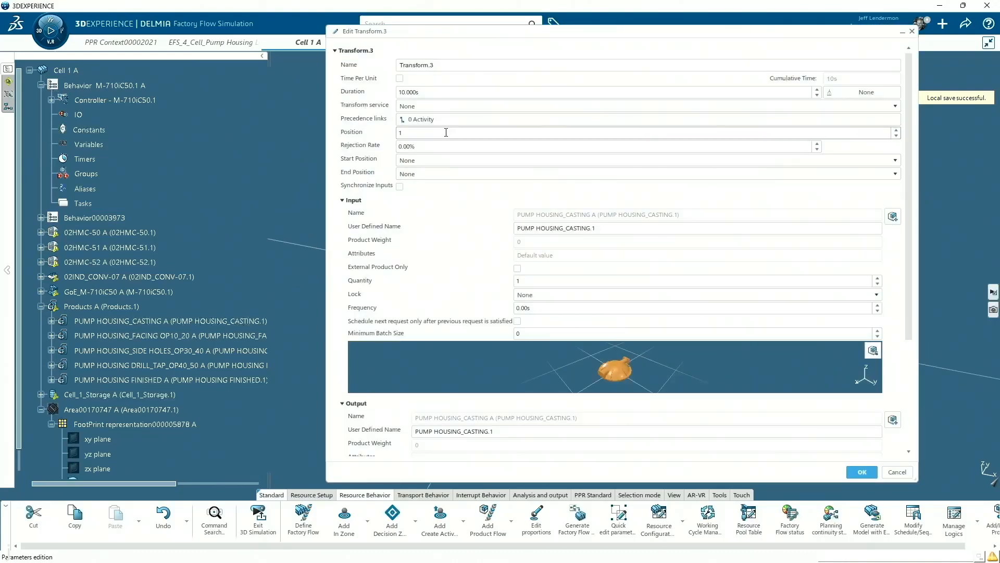
left_click_drag(440, 92, 394, 95)
type("340")
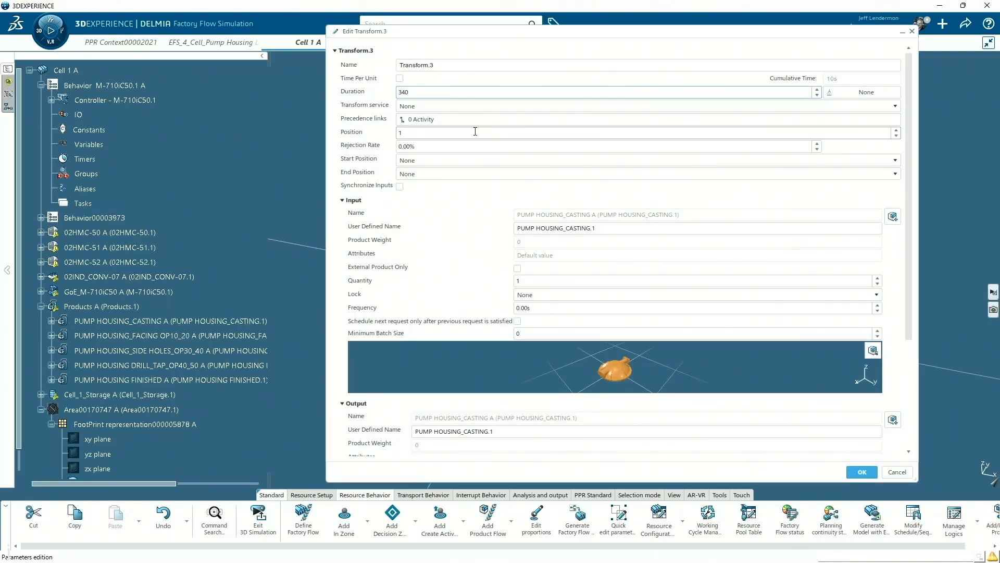
left_click(473, 207)
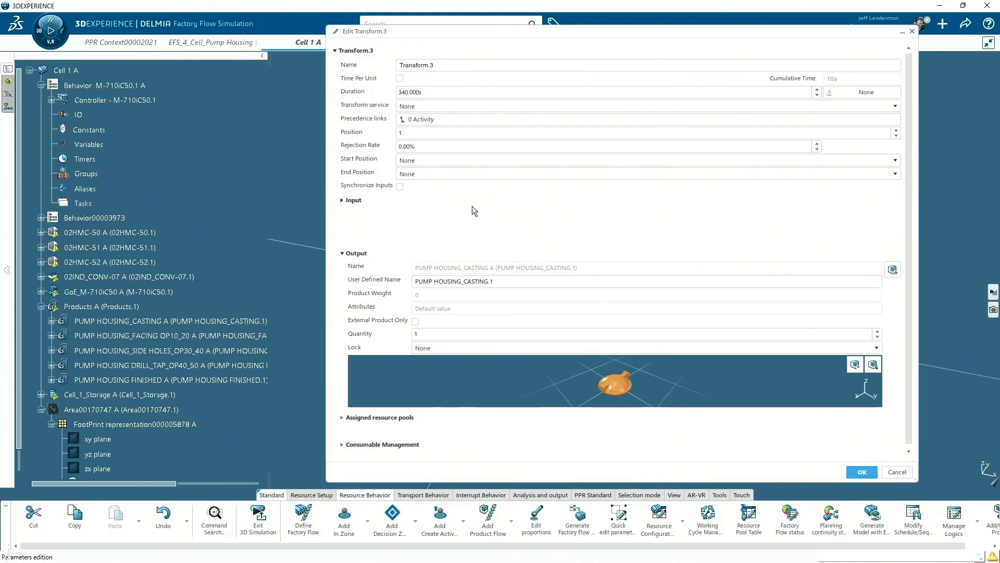
- Replace the casting input of Transform.3 with PUMP HOUSING_SIDE HOLES_OP30_40
left_click(343, 201)
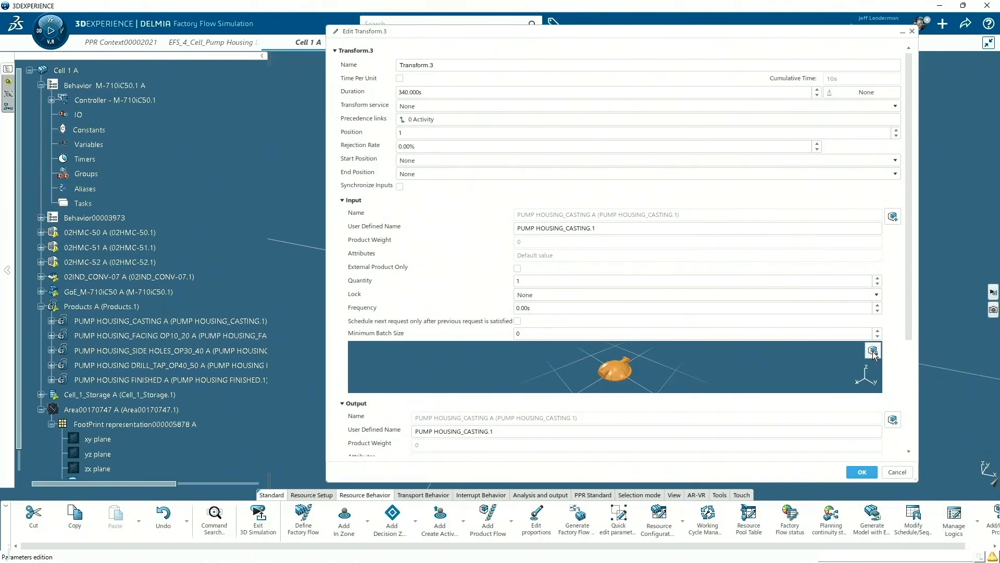
left_click(872, 351)
left_click(199, 352)
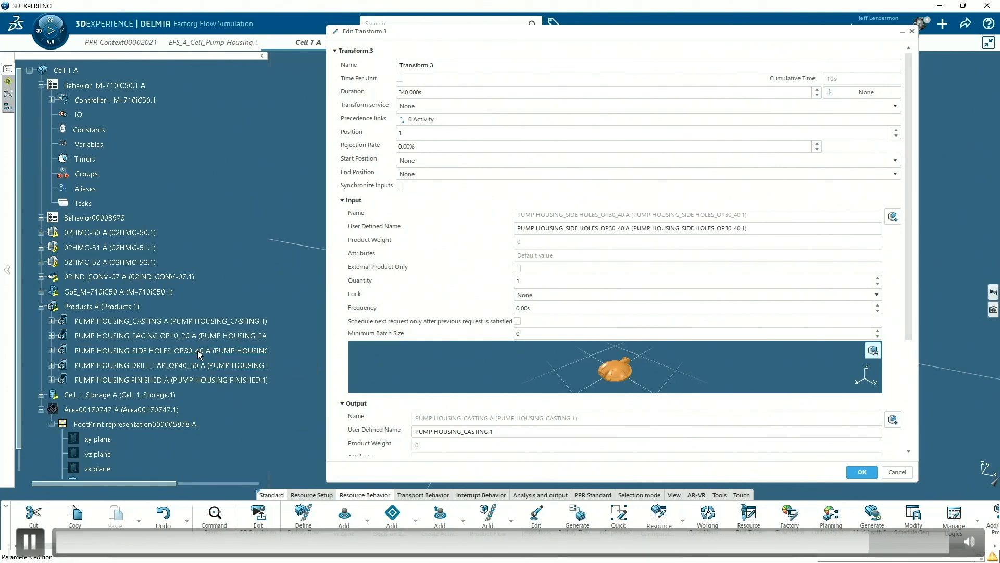
- Replace the casting output of Transform.3 with PUMP HOUSING DRILL_TAP_OP40_50, apply the edit and close the resource configuration
left_click_drag(911, 293, 911, 398)
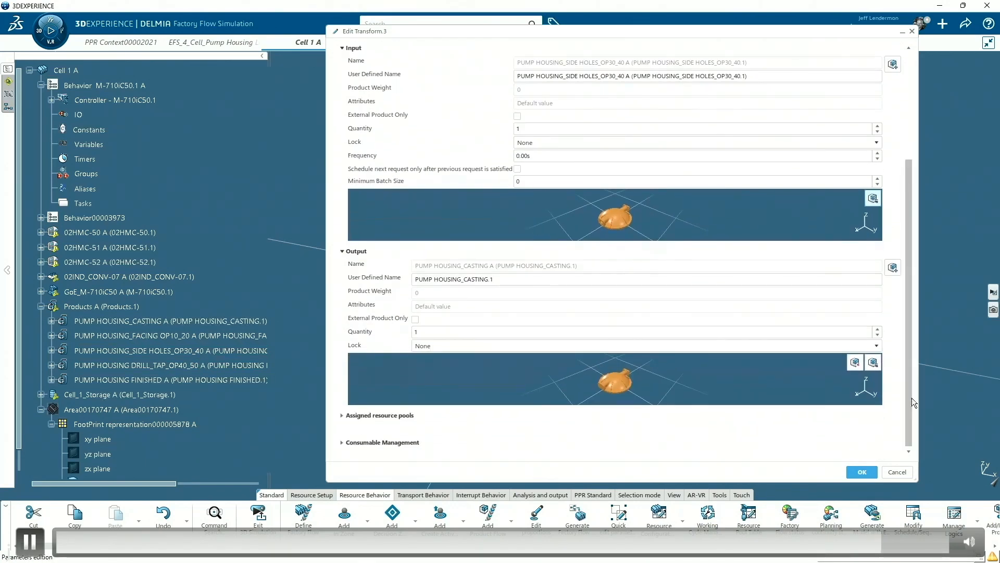
left_click(854, 363)
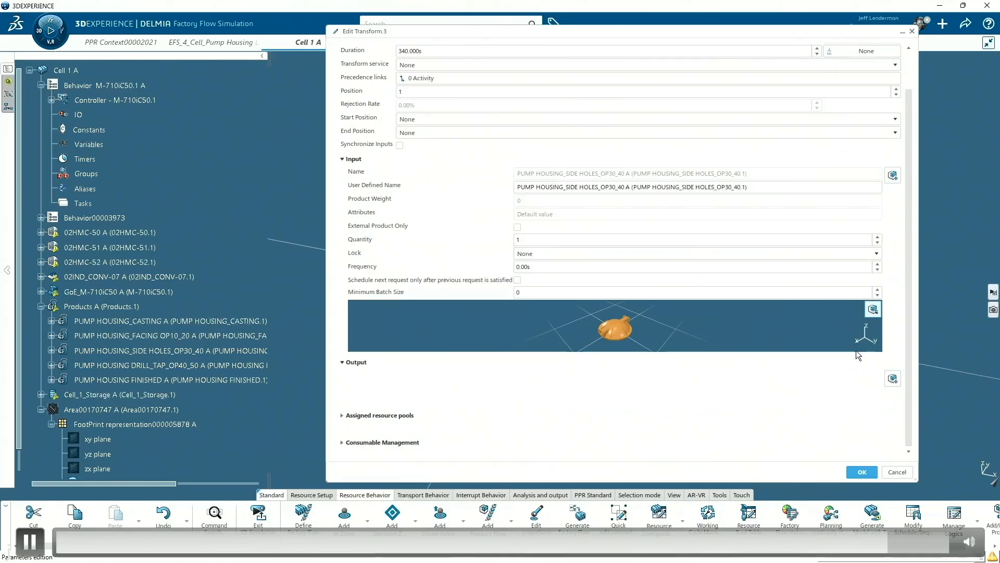
left_click(892, 378)
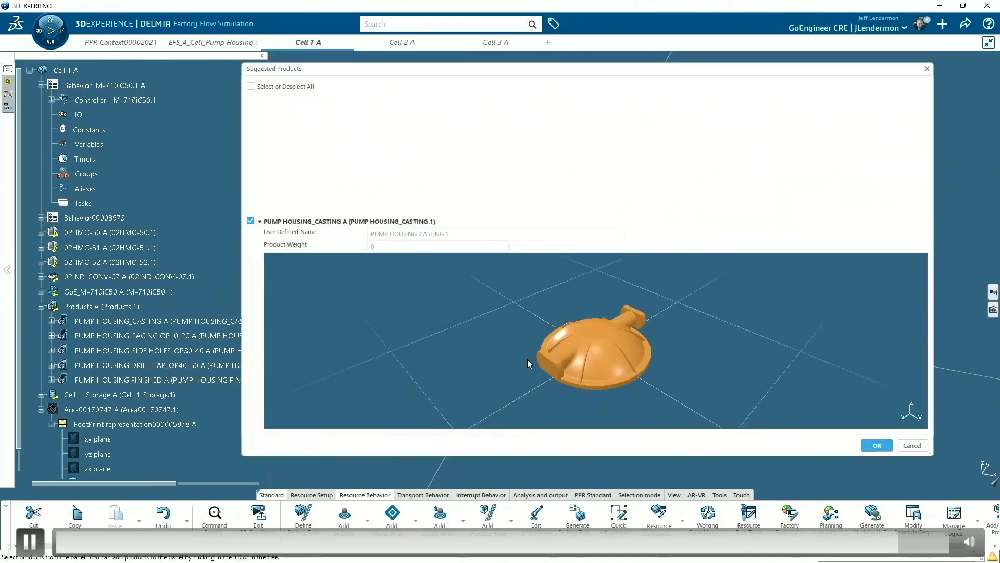
left_click(218, 369)
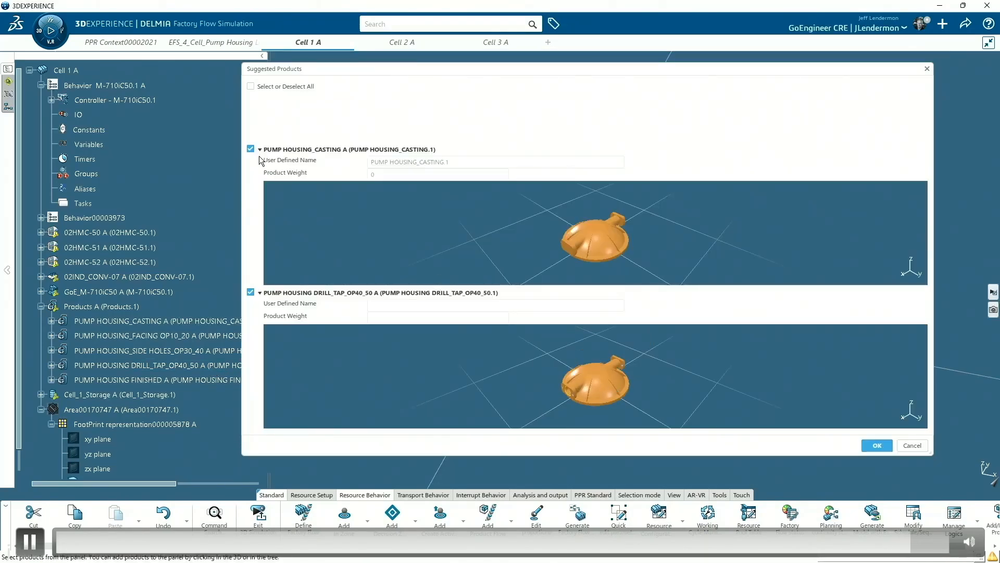
left_click(251, 149)
left_click(876, 445)
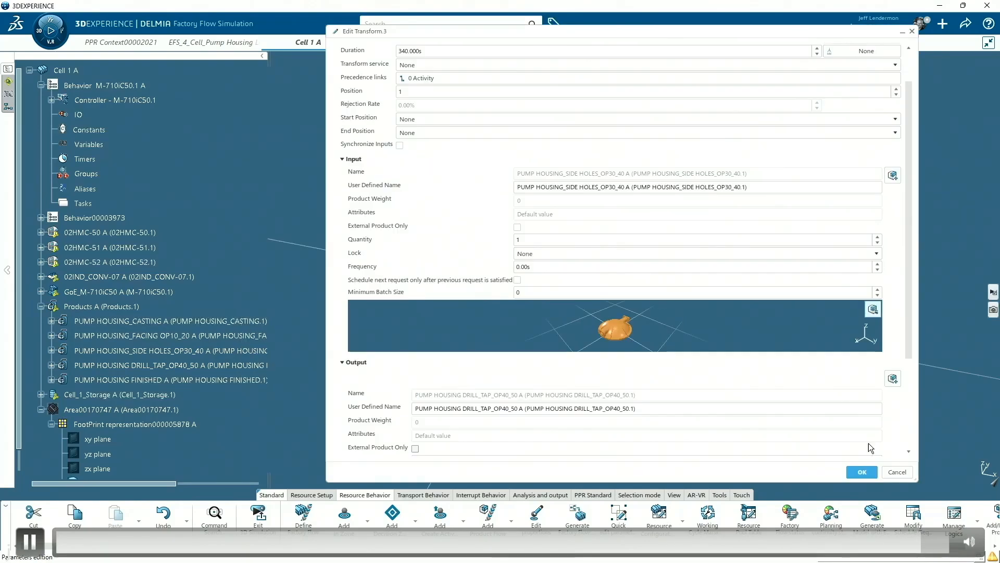
left_click(857, 472)
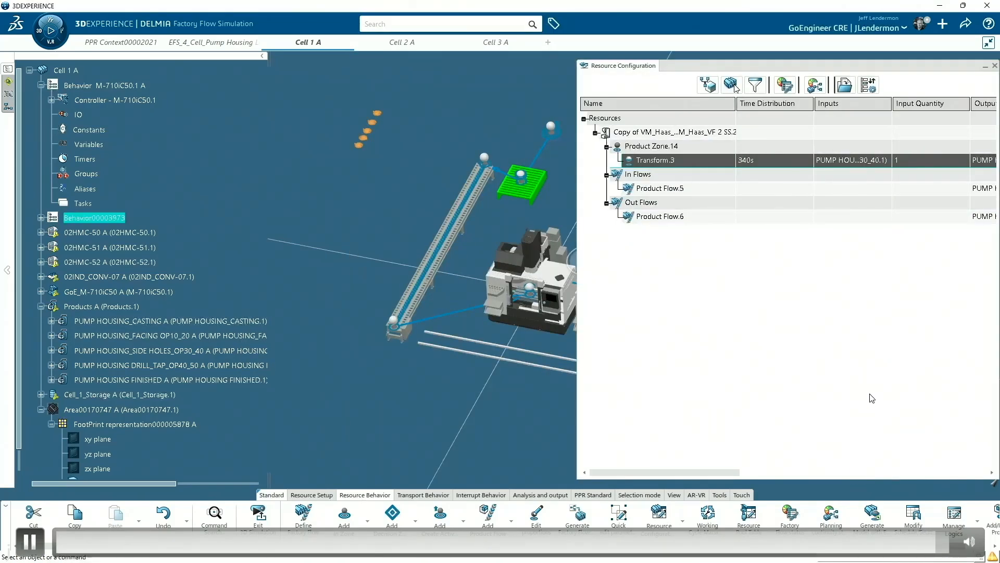
left_click(995, 65)
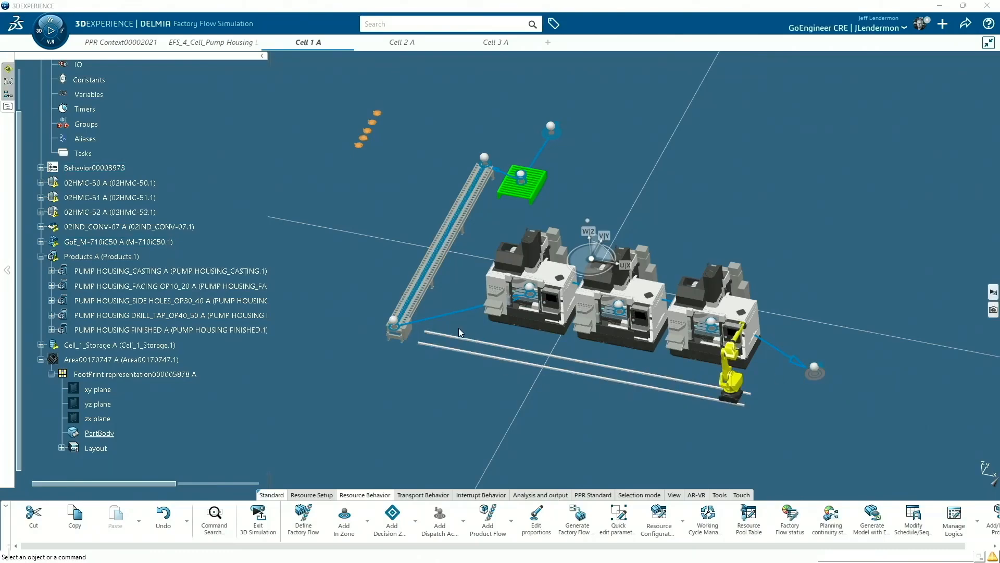
- Assign the GoE_M-710iC50 robot as the resource for the product flow from the conveyor to machine 02HMC-50
left_click(474, 303)
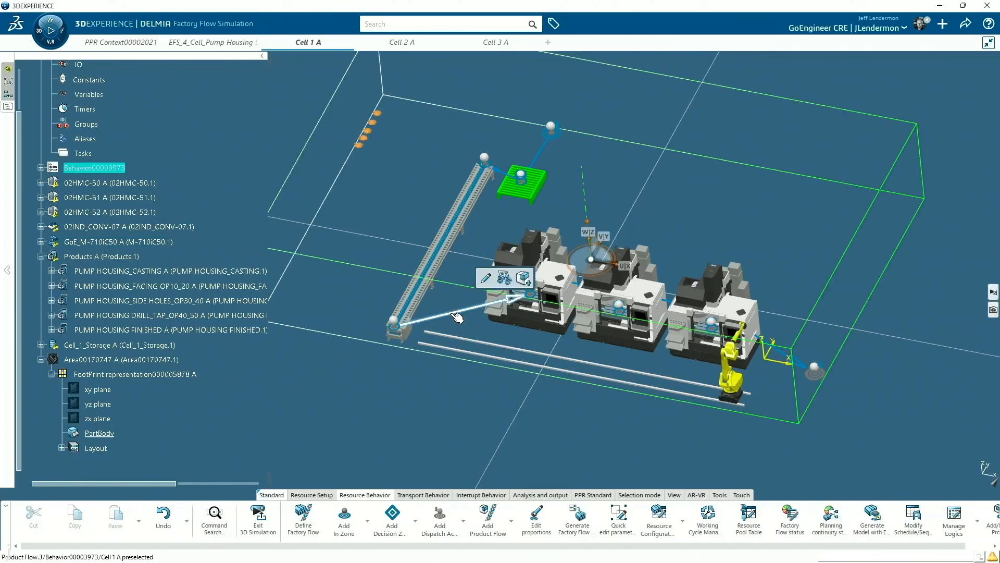
left_click(503, 278)
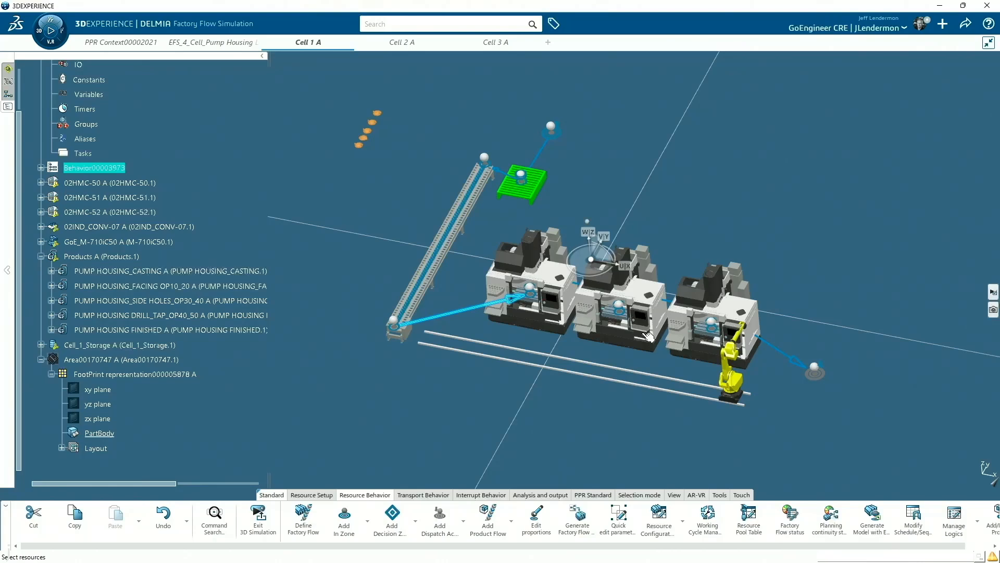
left_click(733, 375)
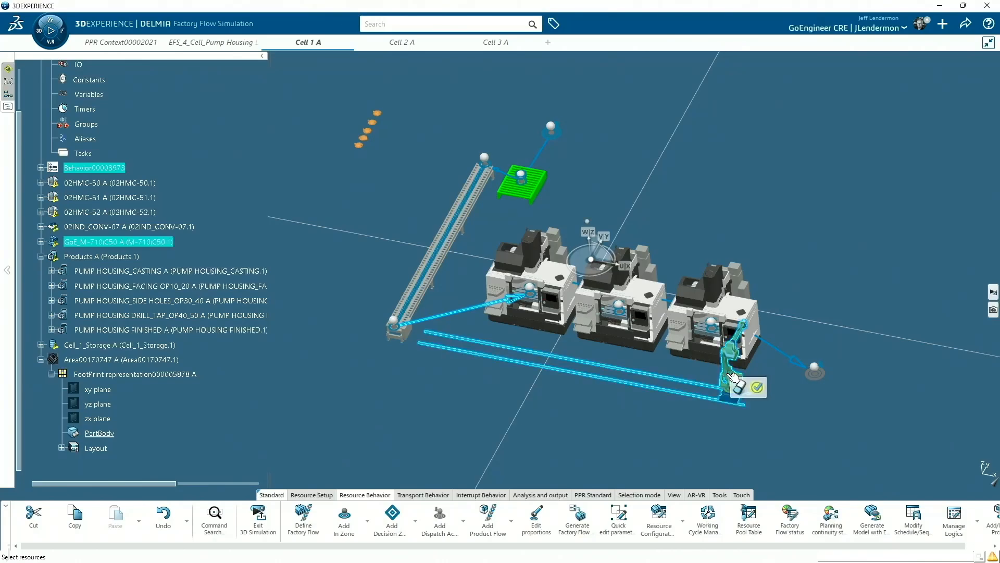
left_click(757, 387)
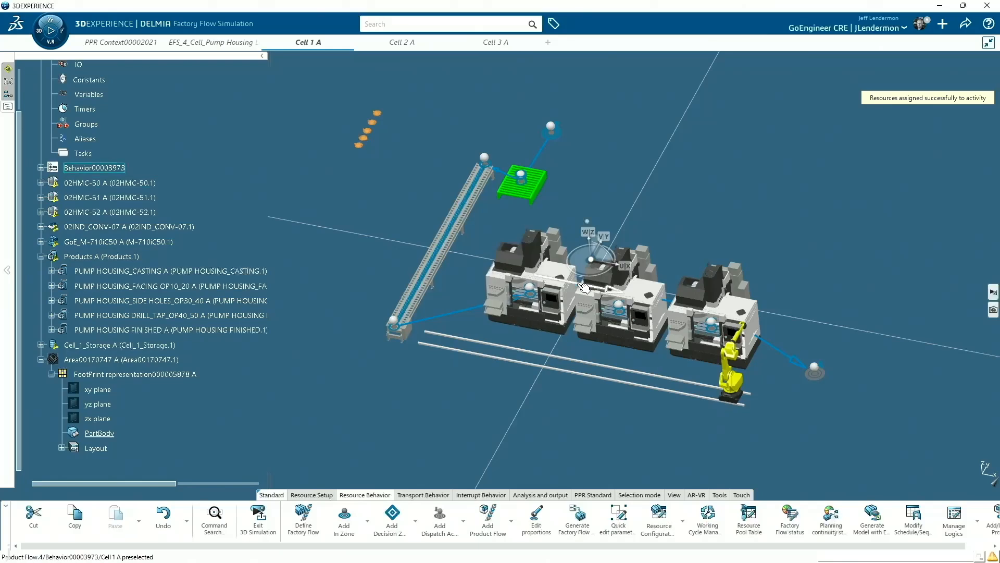
- Assign the GoE_M-710iC50 robot as the resource for the product flow from machine 02HMC-50 to 02HMC-51
left_click(584, 289)
left_click(632, 249)
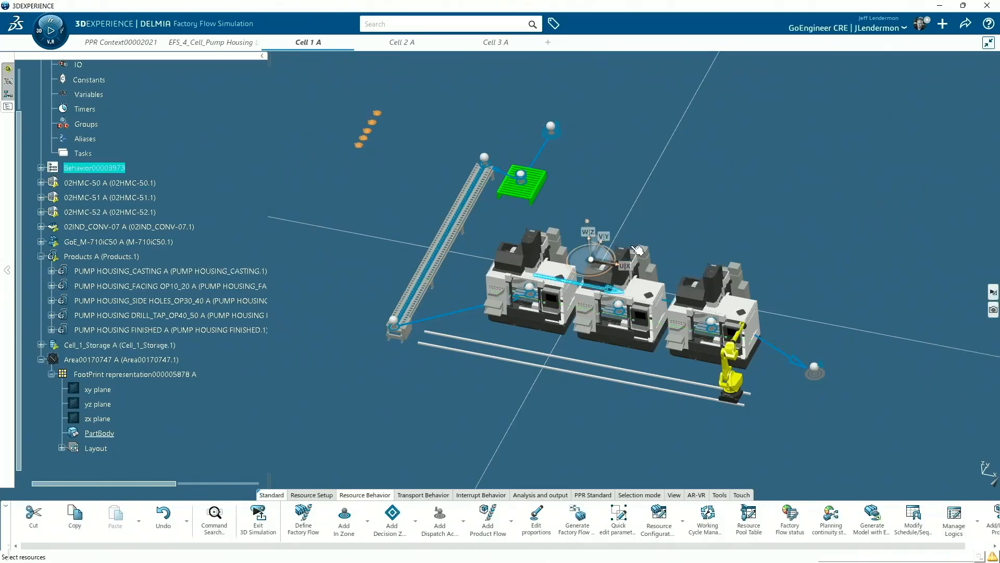
left_click(735, 383)
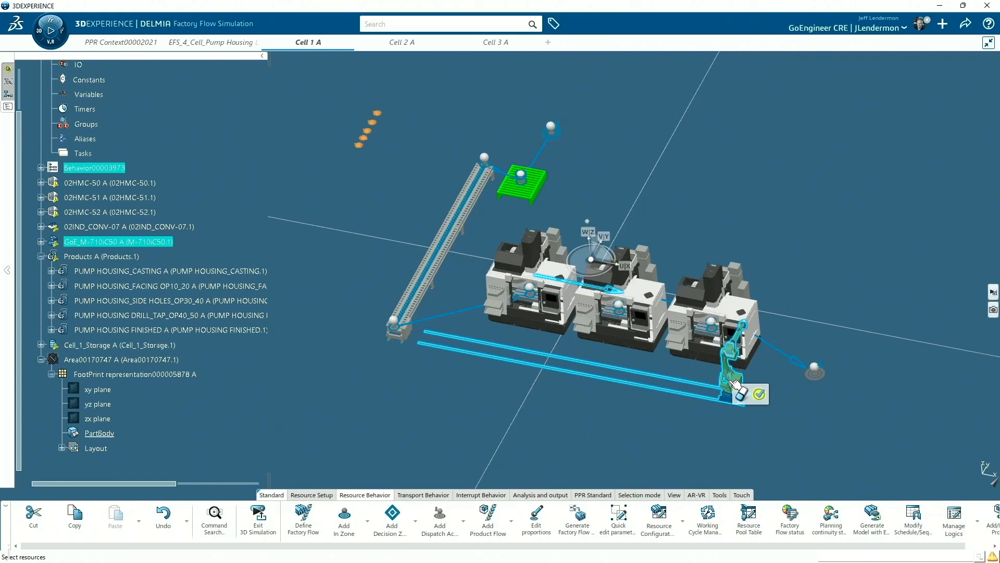
left_click(759, 393)
- Assign the GoE_M-710iC50 robot as the resource for the product flow from machine 02HMC-51 to 02HMC-52
left_click(670, 301)
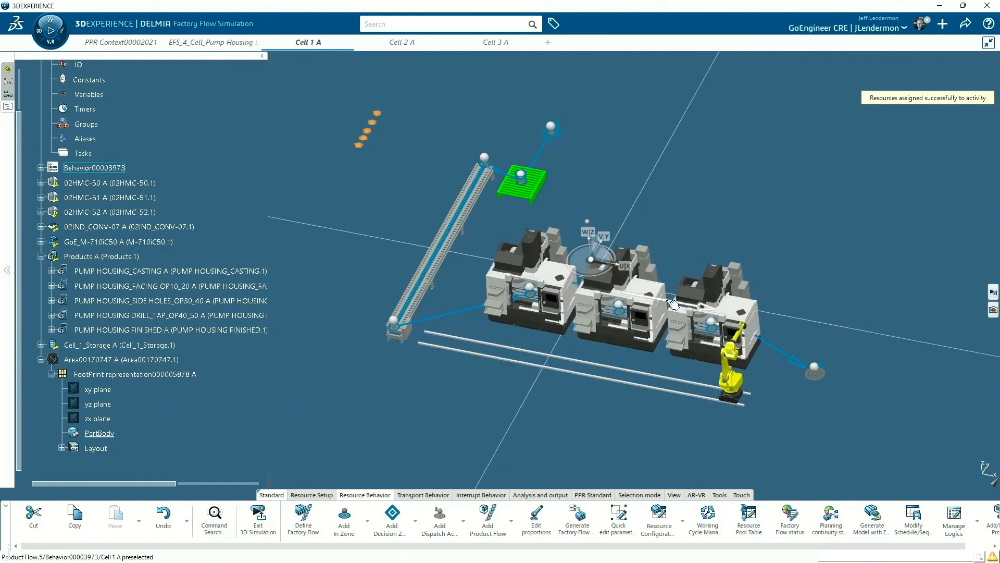
left_click(720, 266)
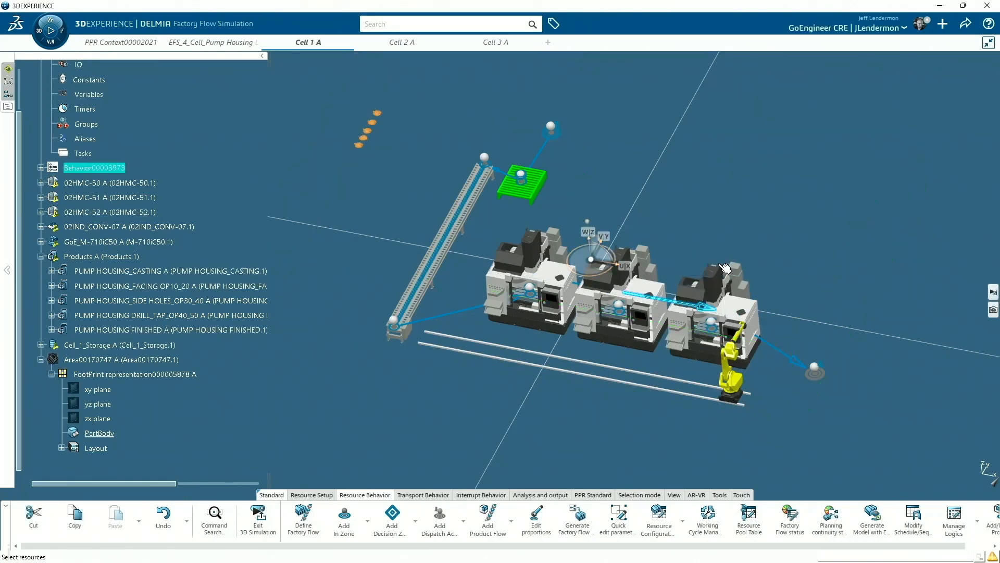
left_click(736, 376)
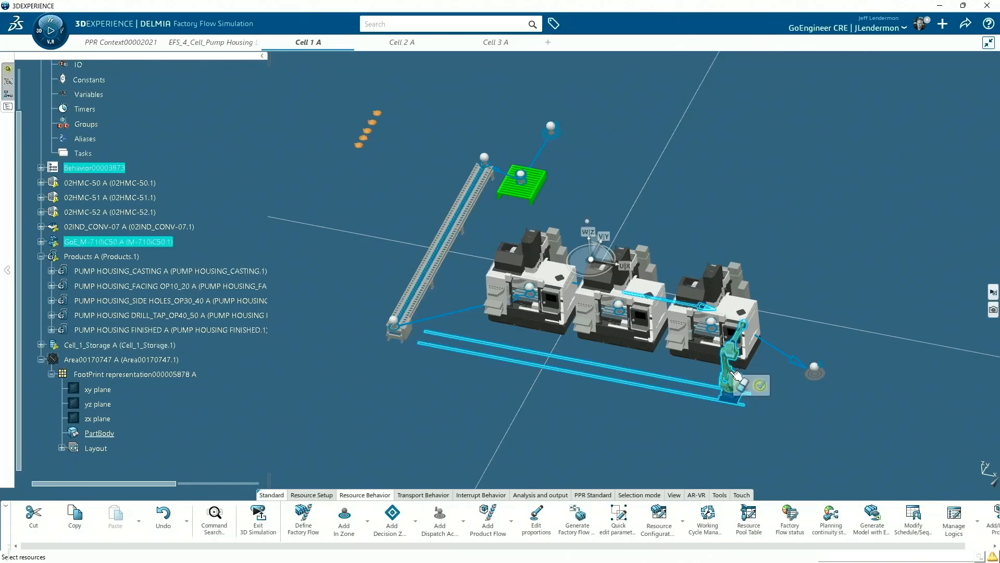
left_click(761, 385)
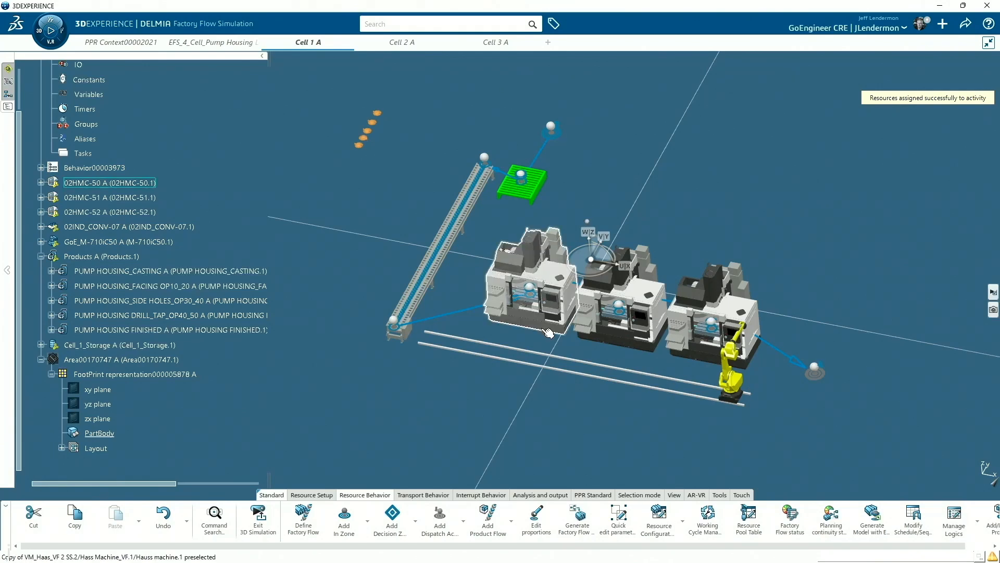
- Set the robot resource's start position to Pick Conveyor_1 and end position to HMC_1 in Product Flow.3, and apply the edit
left_click(475, 312)
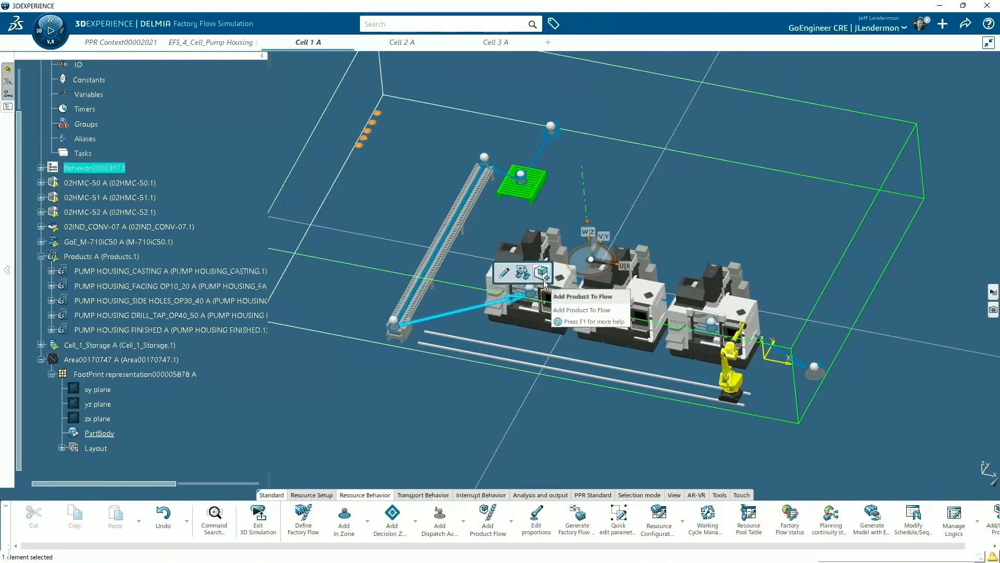
left_click(503, 275)
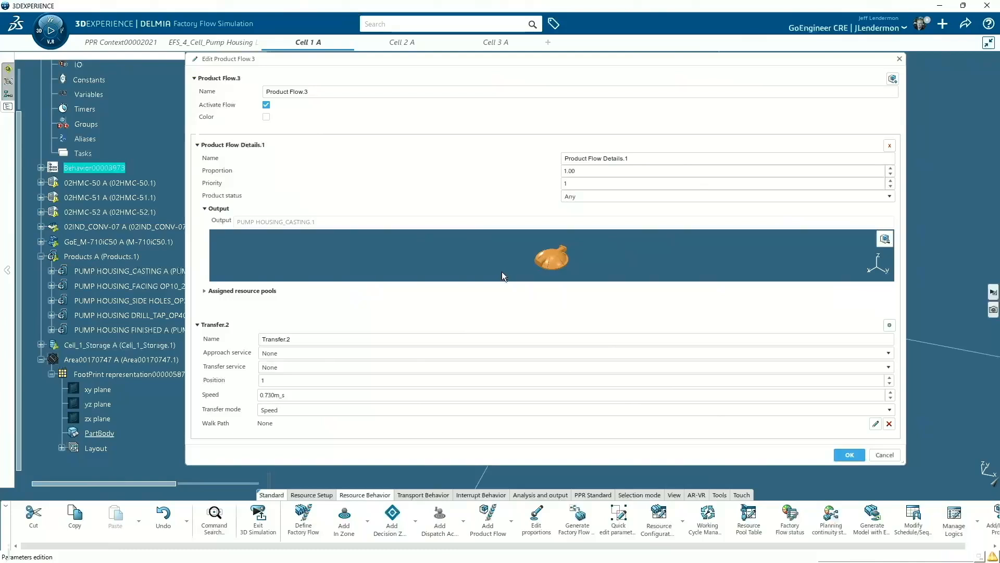
left_click(205, 291)
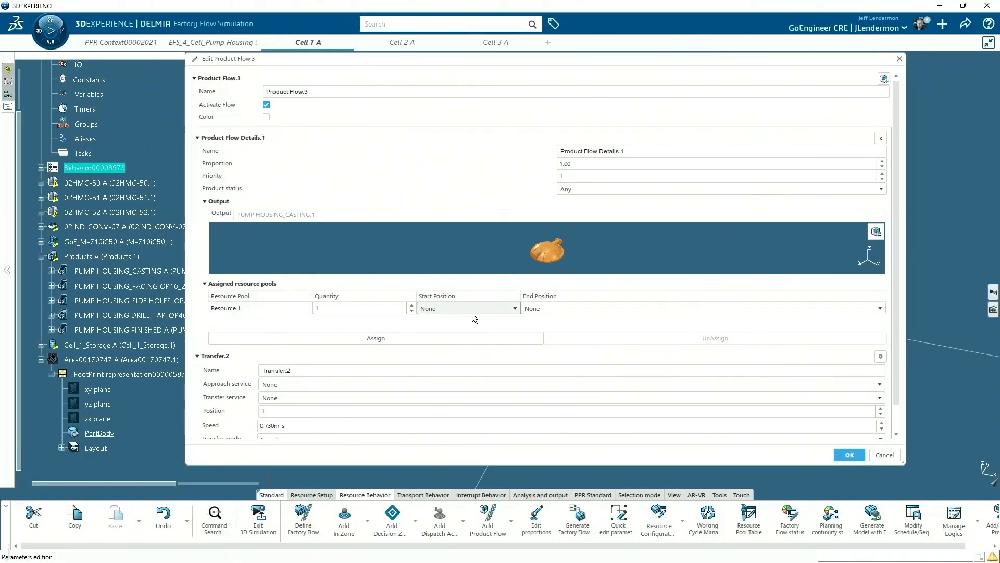
left_click(514, 308)
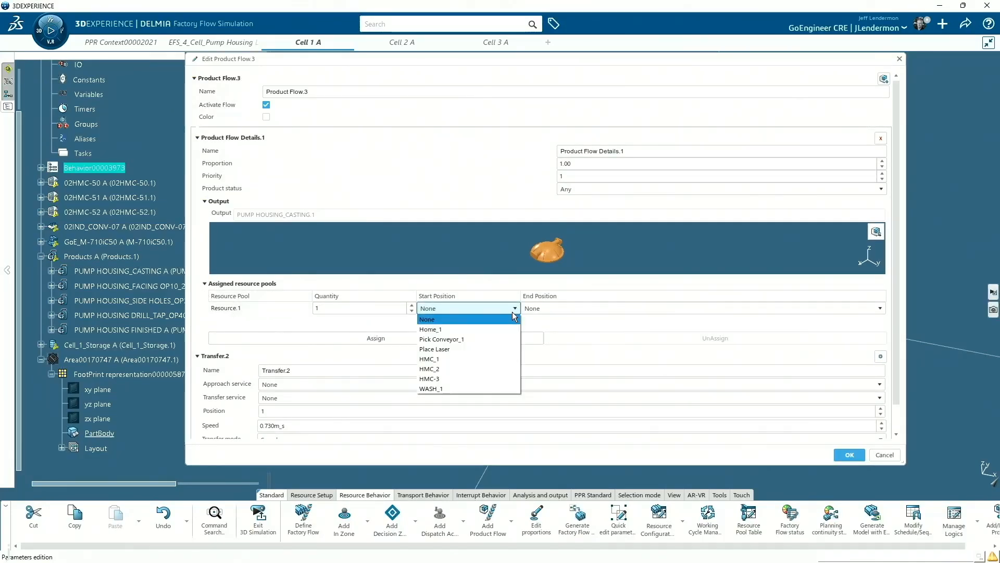
left_click(480, 337)
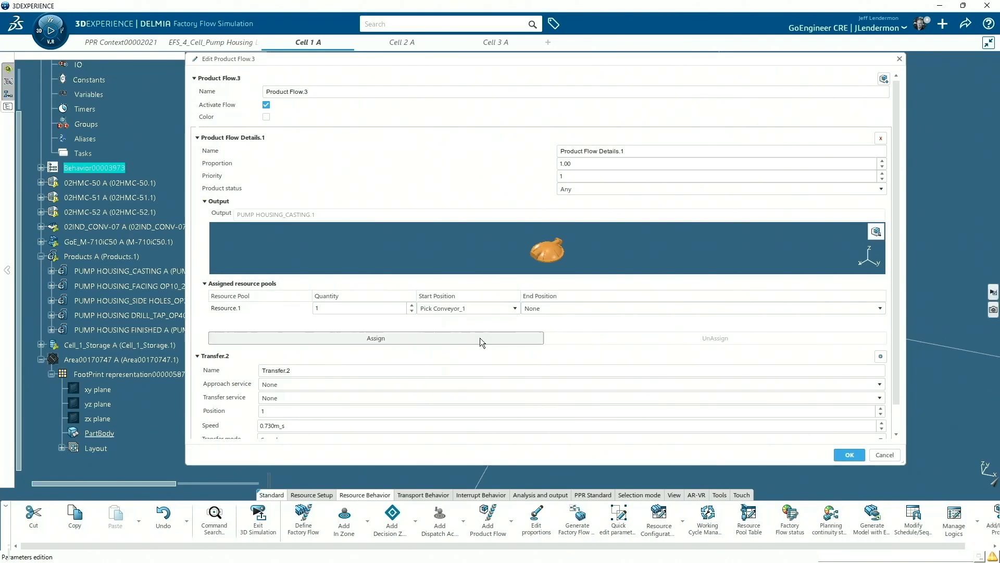
left_click(551, 308)
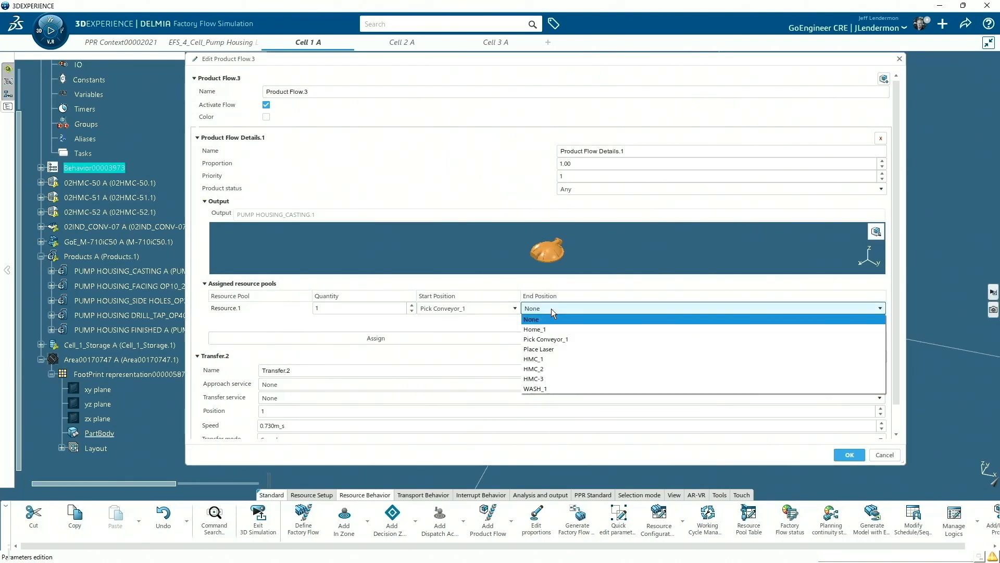
left_click(549, 359)
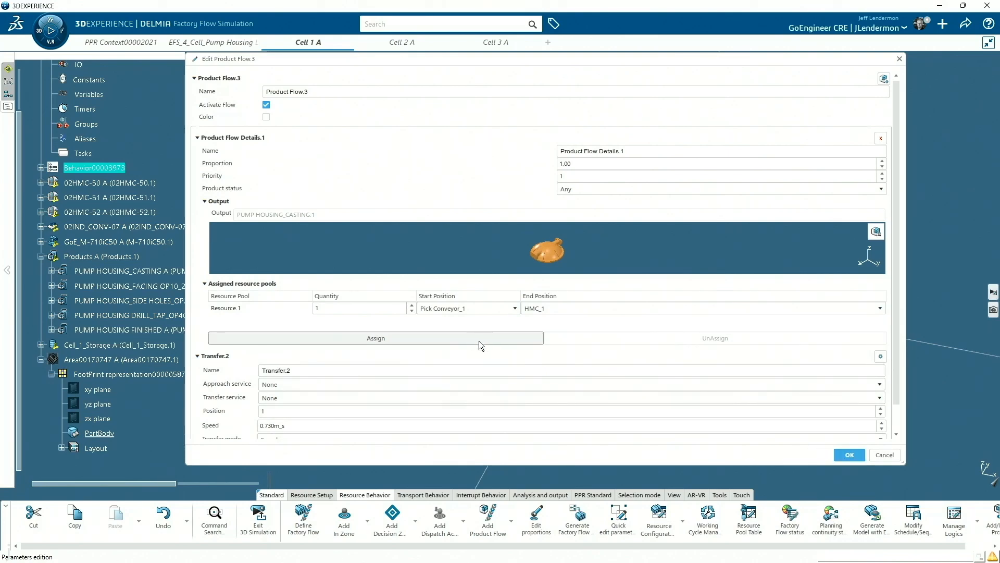
left_click(847, 455)
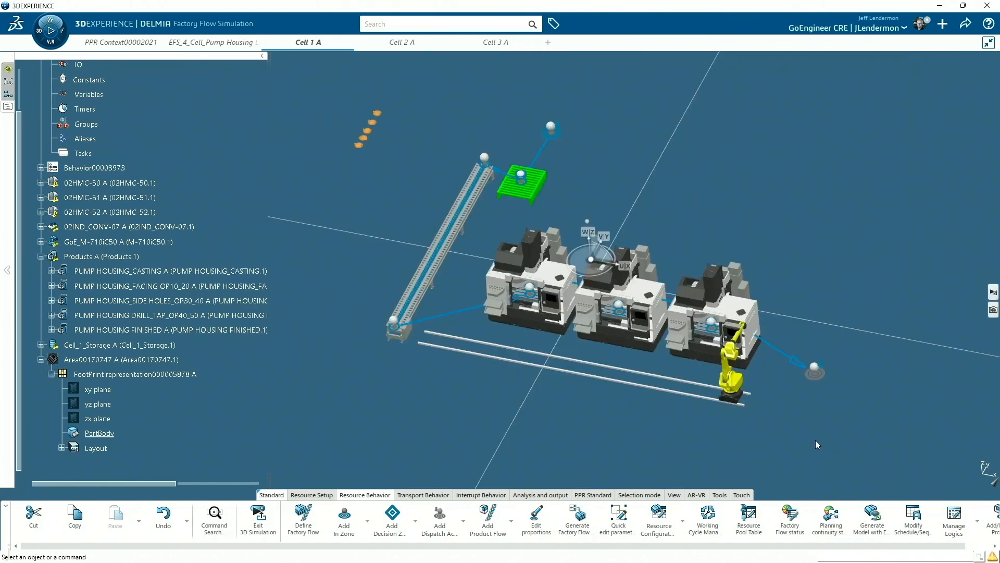
- Set the robot resource's start position to HMC_1 and end position to HMC_2 in Product Flow.4, and apply the edit
left_click(582, 287)
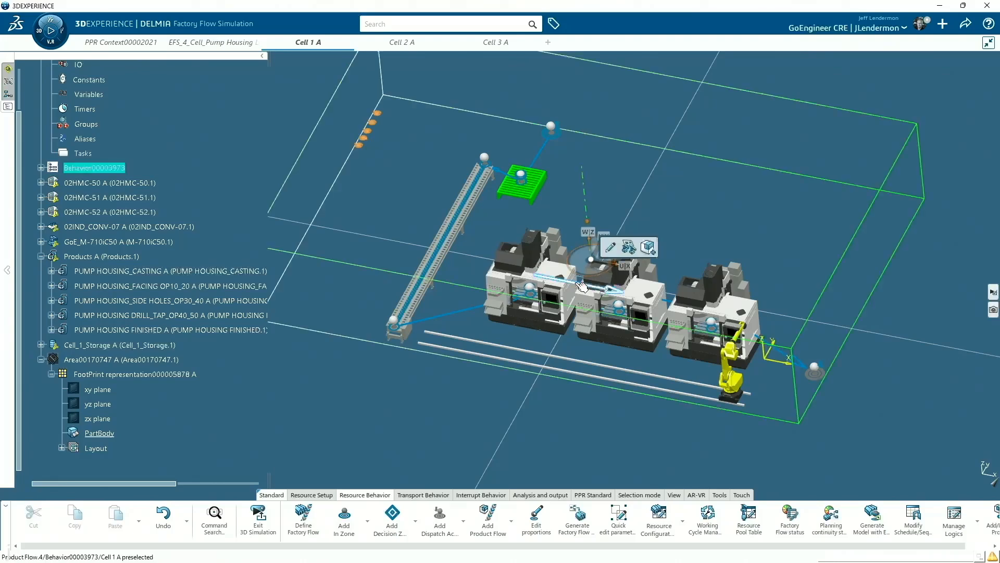
left_click(615, 251)
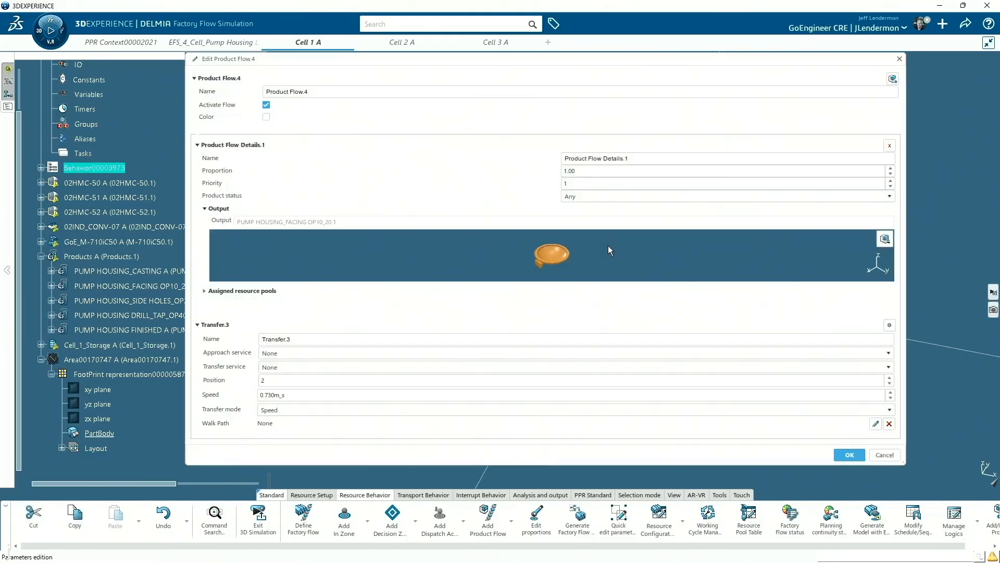
left_click(204, 290)
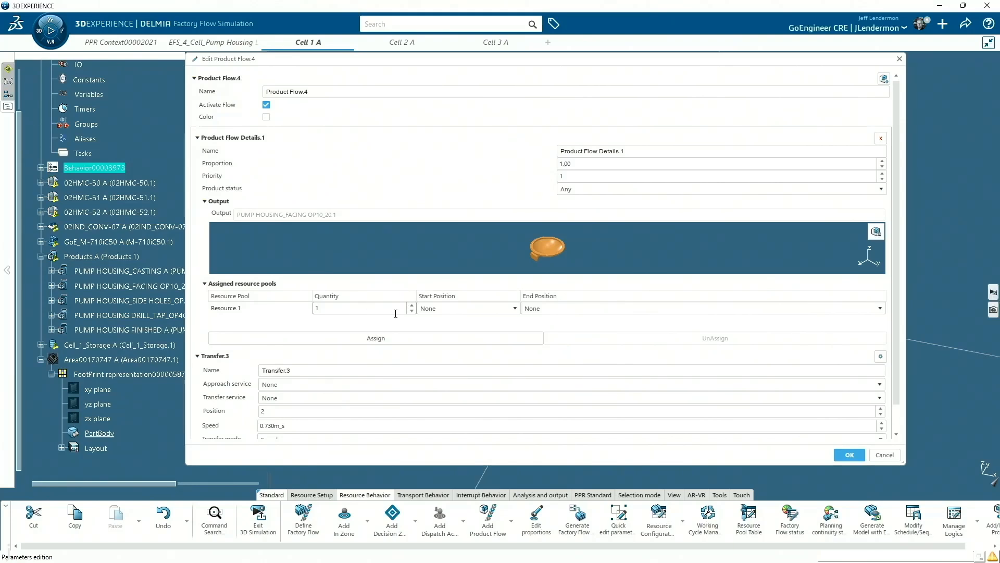
left_click(516, 310)
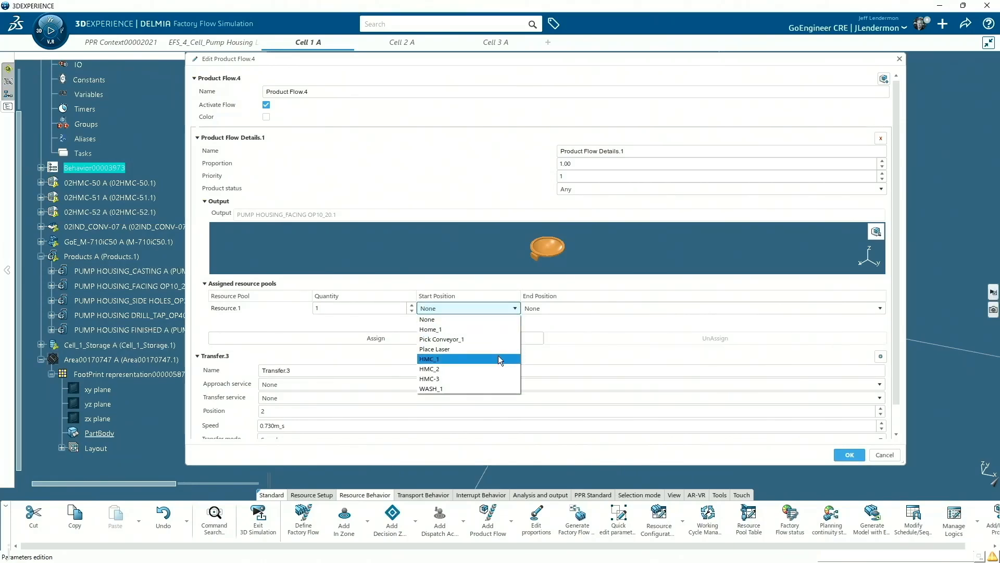
left_click(498, 355)
left_click(552, 308)
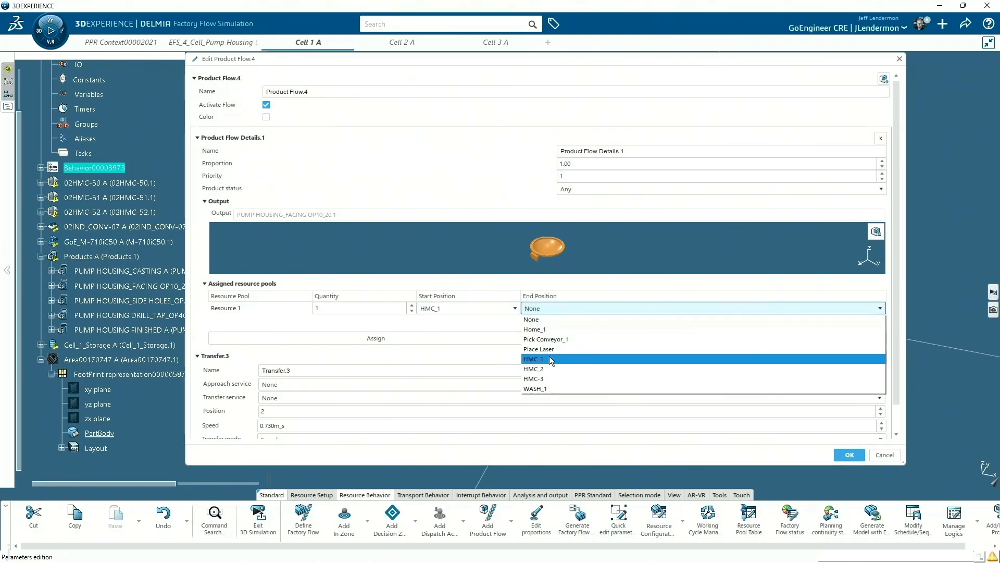
left_click(551, 369)
left_click(853, 456)
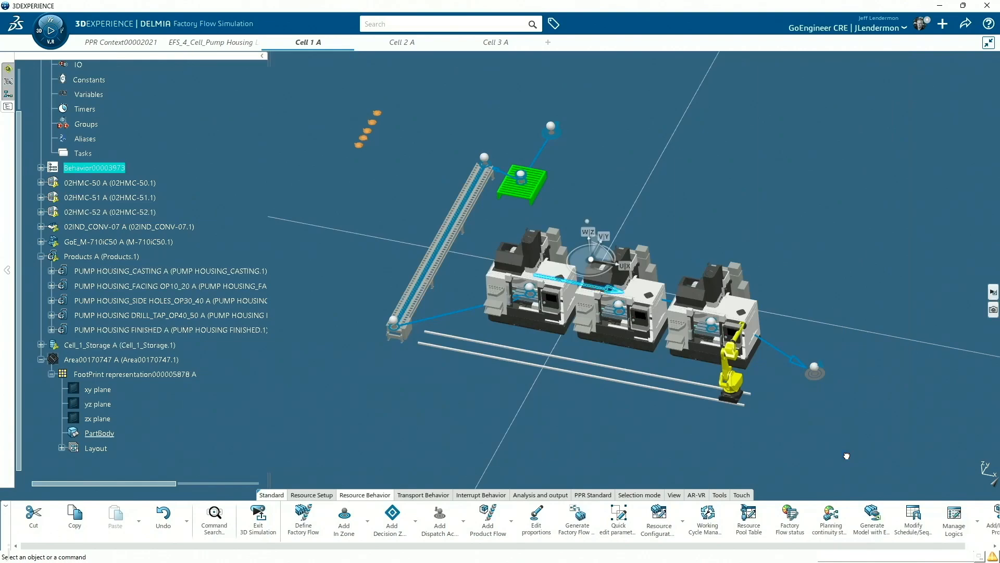
- Set the robot resource's start position to HMC_2 and end position to HMC-3 in Product Flow.5
left_click(675, 307)
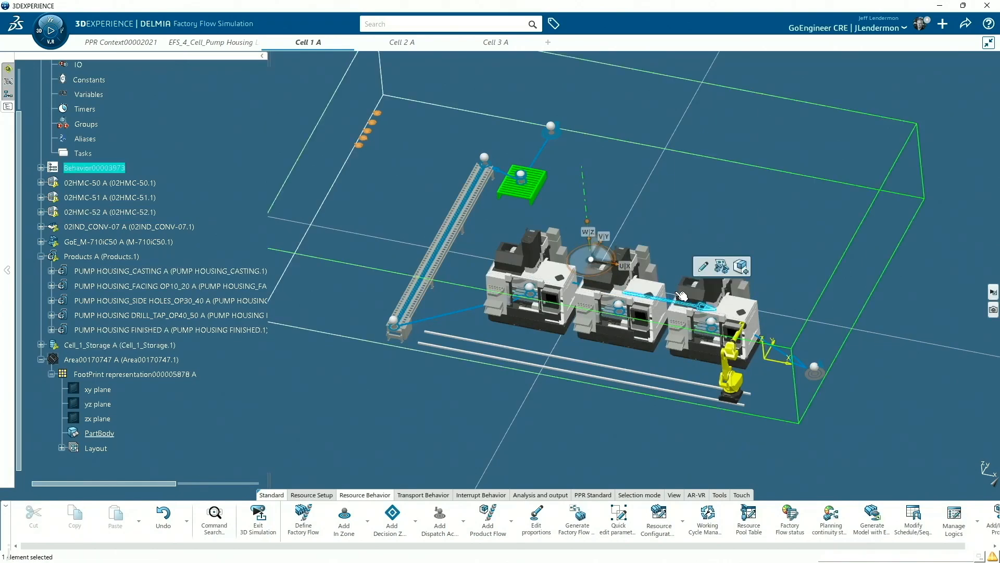
left_click(703, 269)
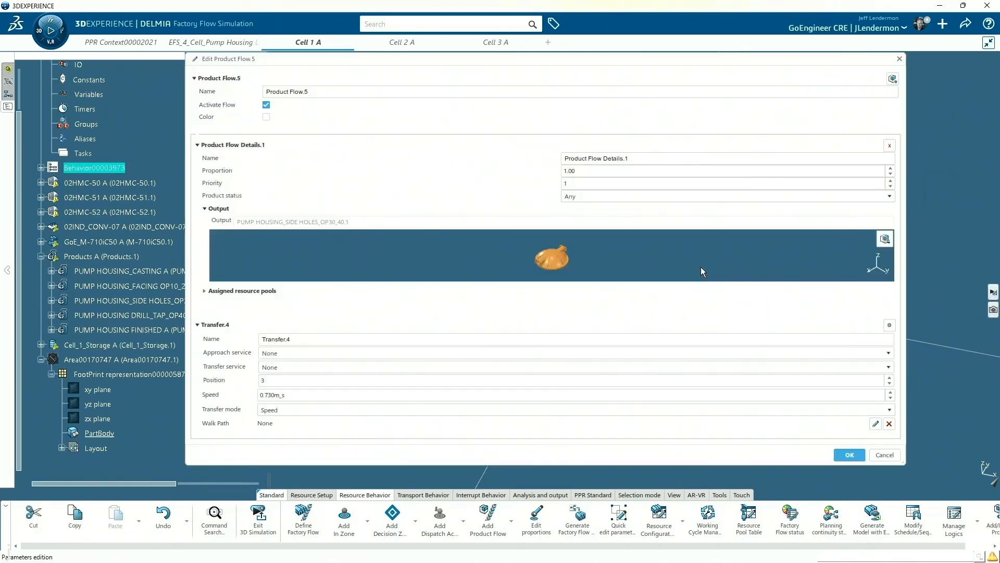
left_click(204, 289)
left_click(514, 309)
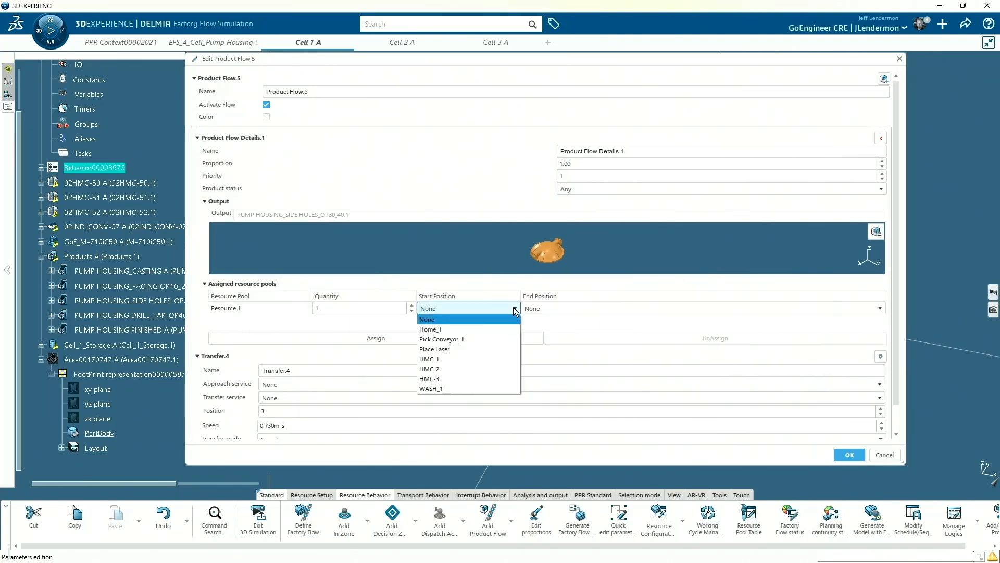
left_click(493, 369)
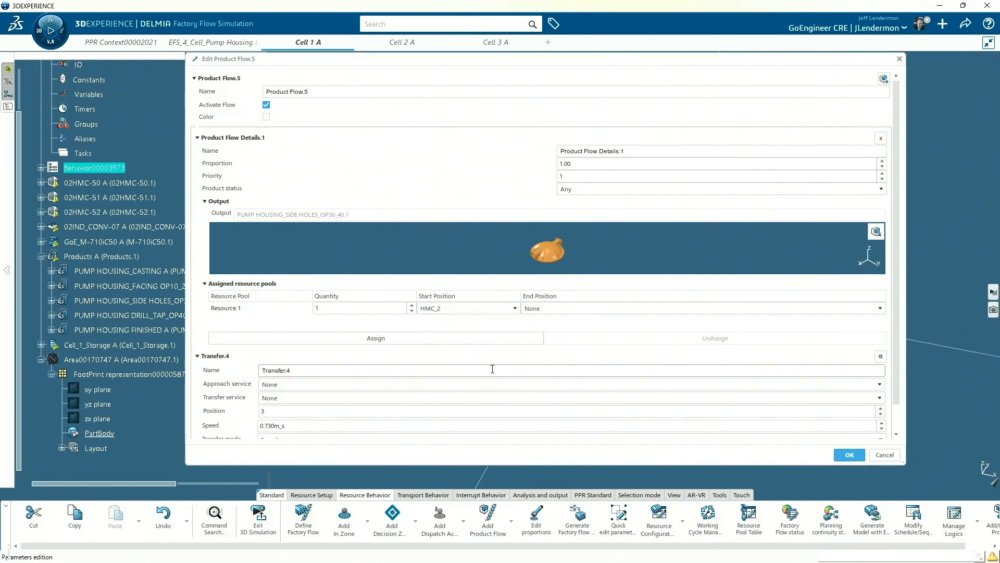
left_click(545, 313)
left_click(545, 378)
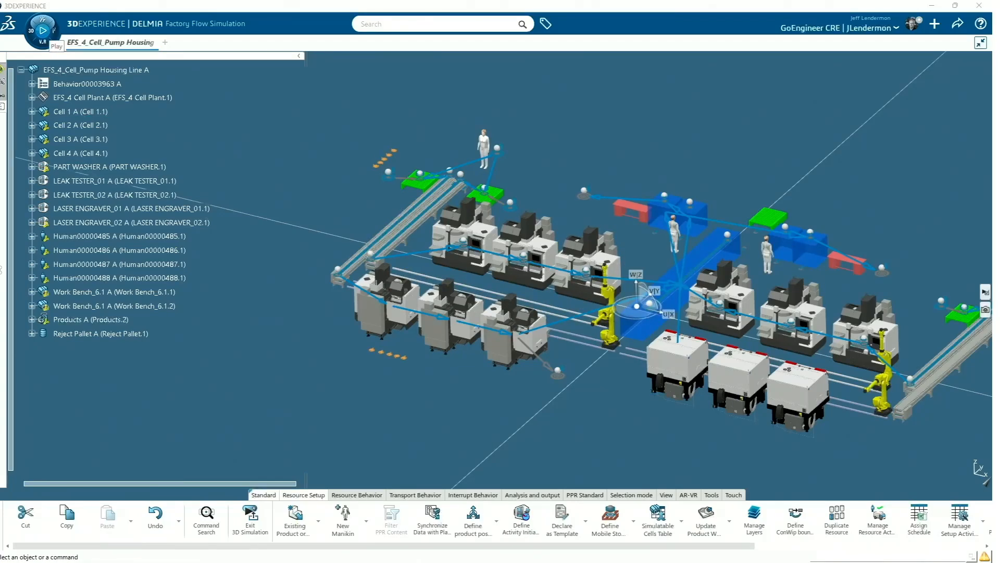
- Start the factory flow simulation of the complete pump housing line and show its time control
left_click(43, 30)
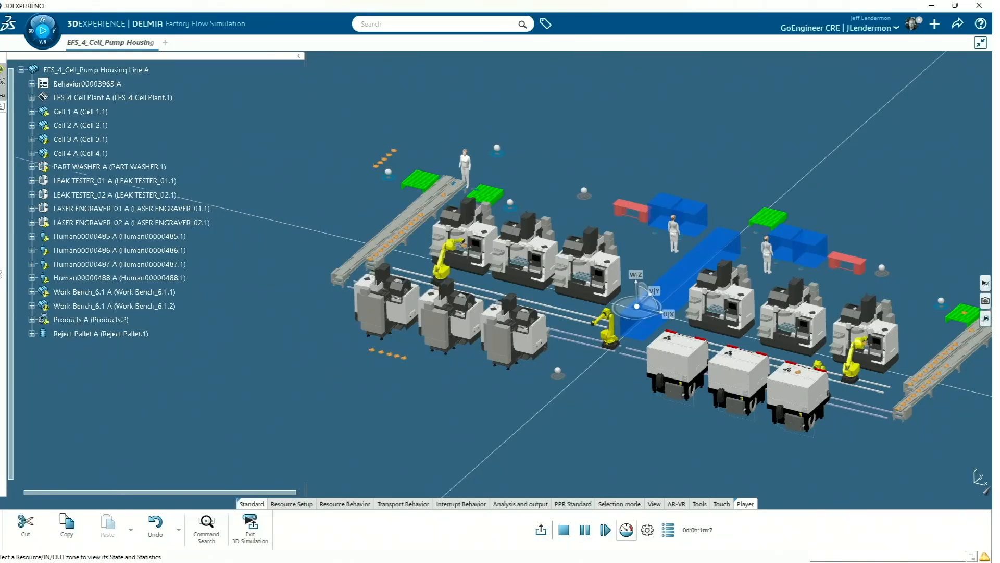
left_click(627, 529)
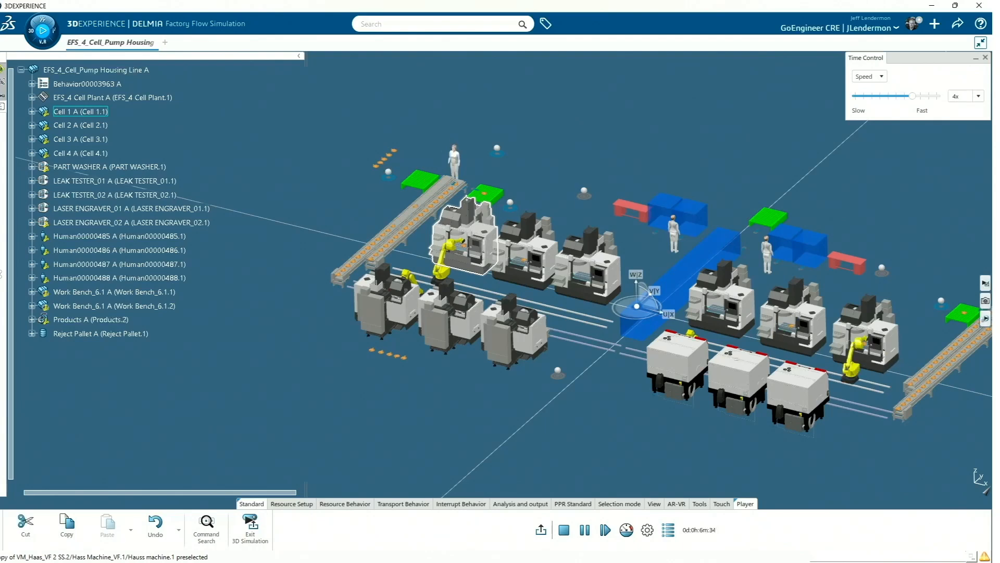
- Display live statistics for Cell 1's three machines and its GoE_M-710iC50 robot, arranging the readouts clear of the equipment
left_click(468, 199)
left_click_drag(499, 251, 372, 98)
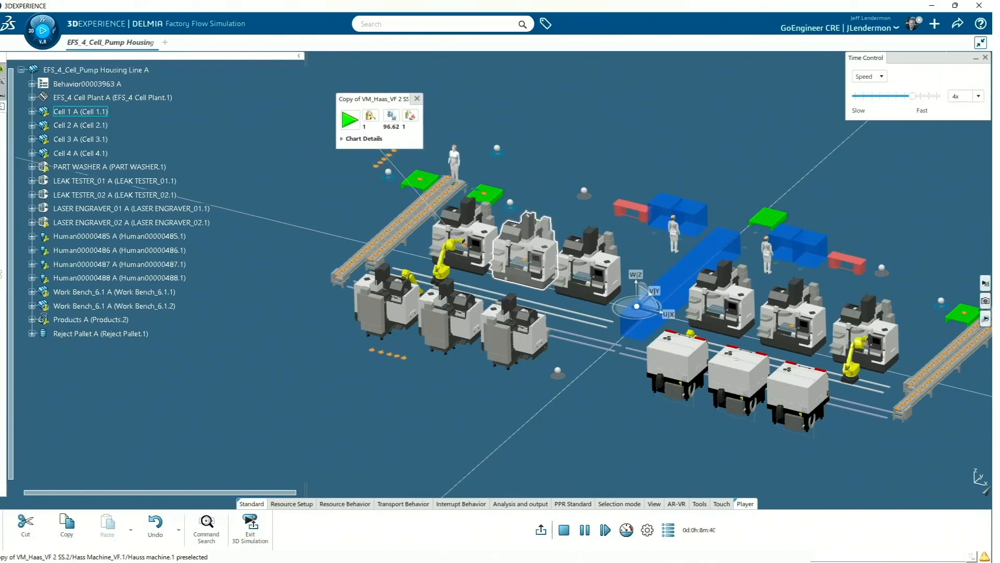
left_click(523, 258)
left_click_drag(552, 264, 552, 86)
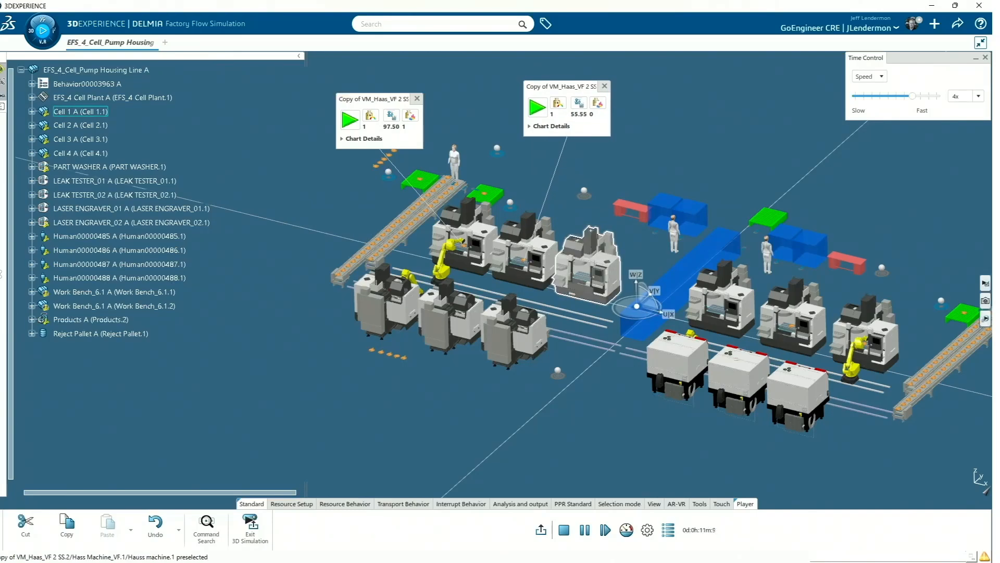
left_click(573, 289)
left_click_drag(623, 282, 681, 92)
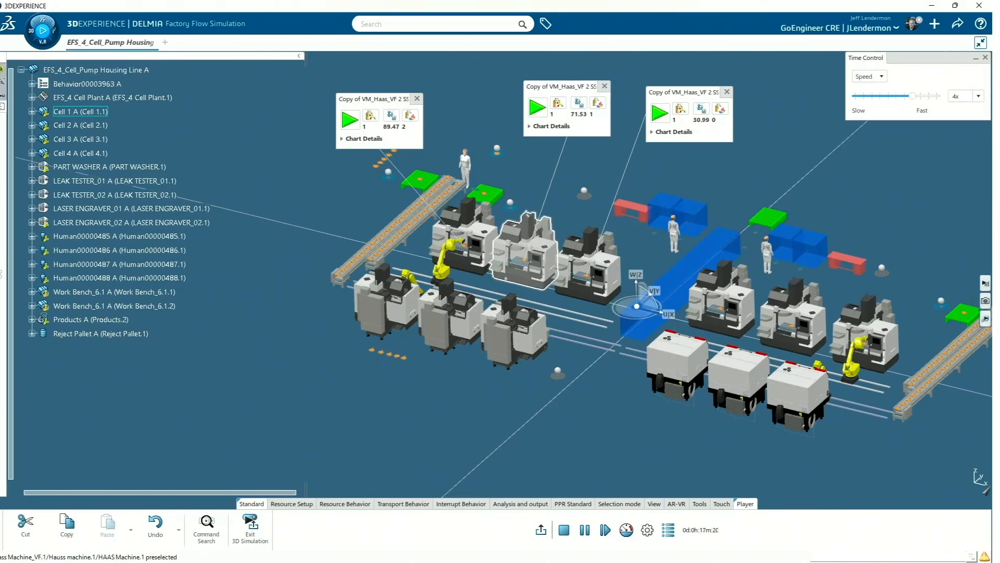
left_click(463, 245)
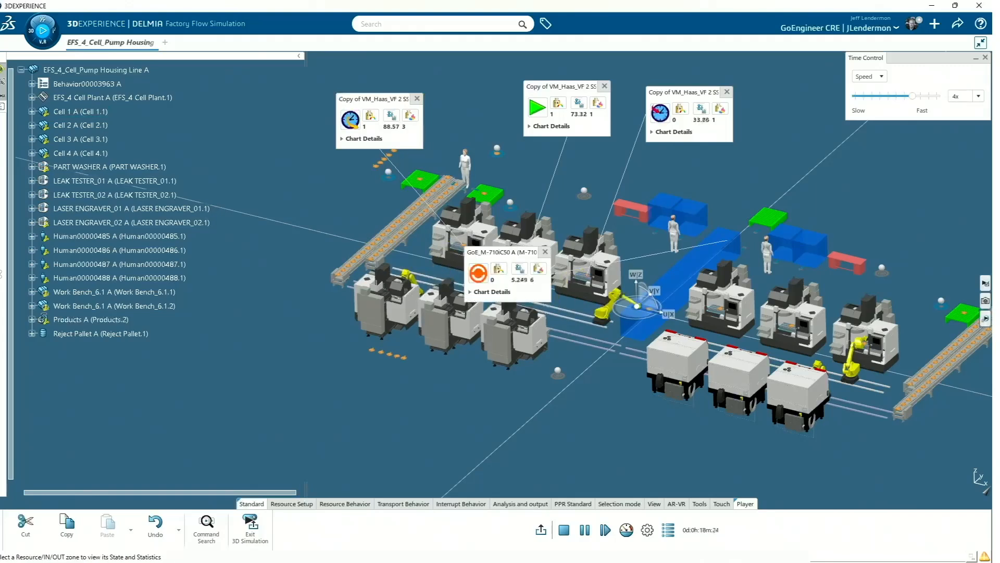
left_click_drag(500, 251, 255, 176)
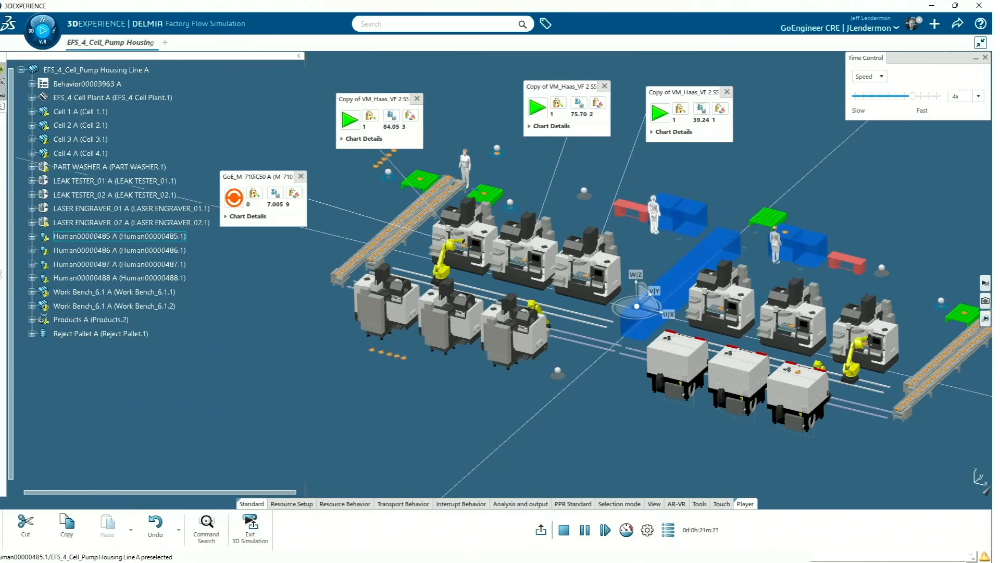
- Examine the state times chart for worker Human00000485 during the simulation, and close its statistics
left_click(119, 236)
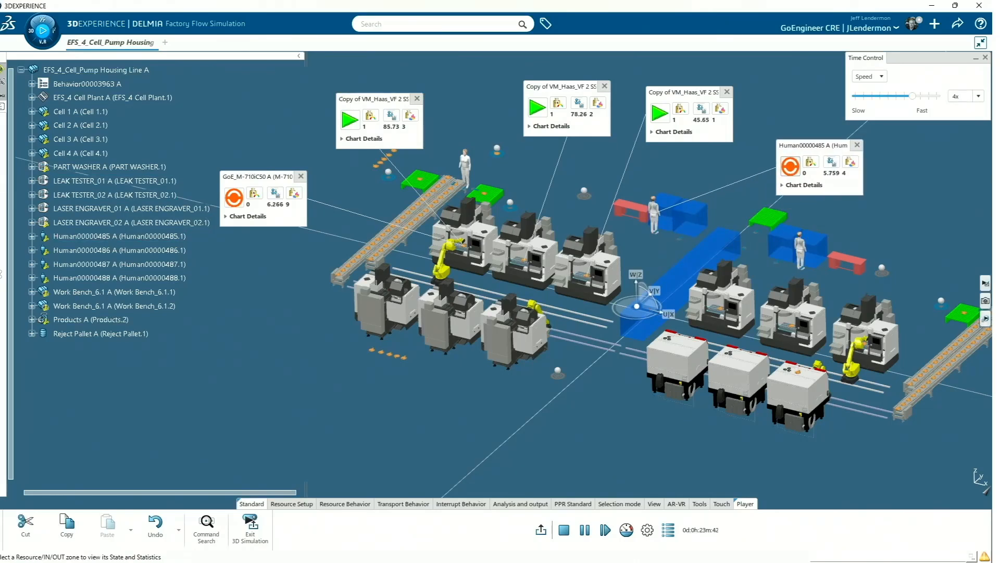
left_click(803, 185)
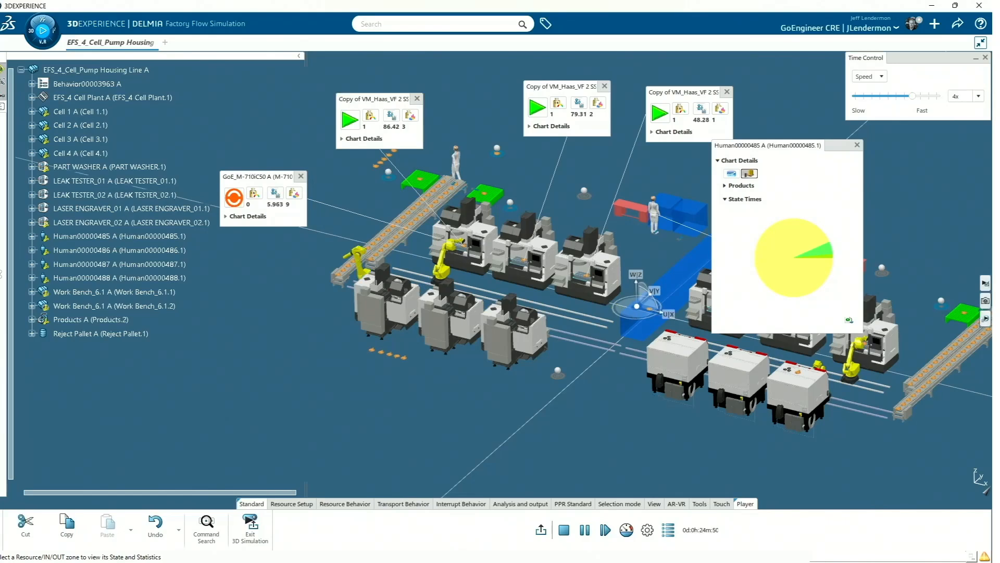
mouse_move(785, 249)
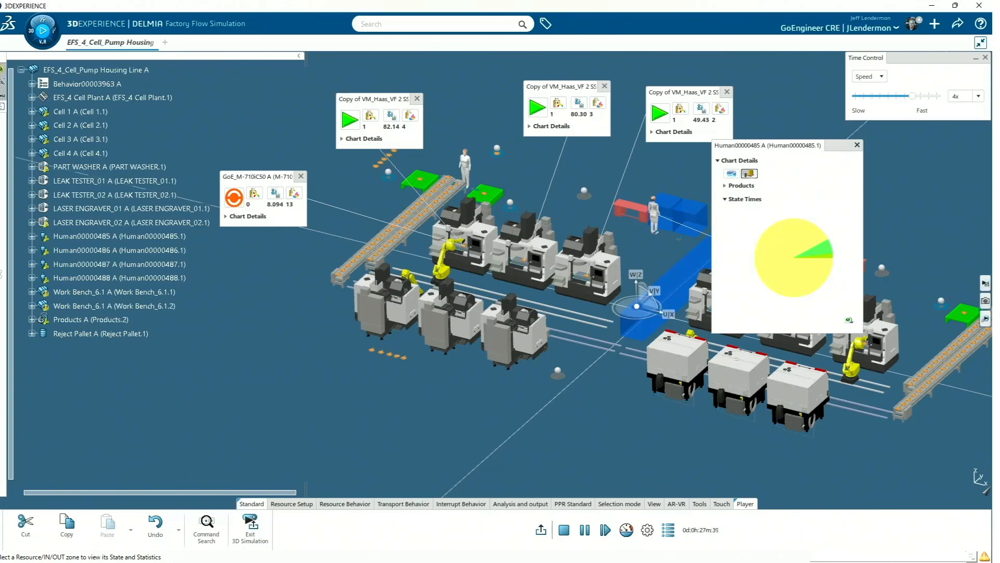
left_click(857, 145)
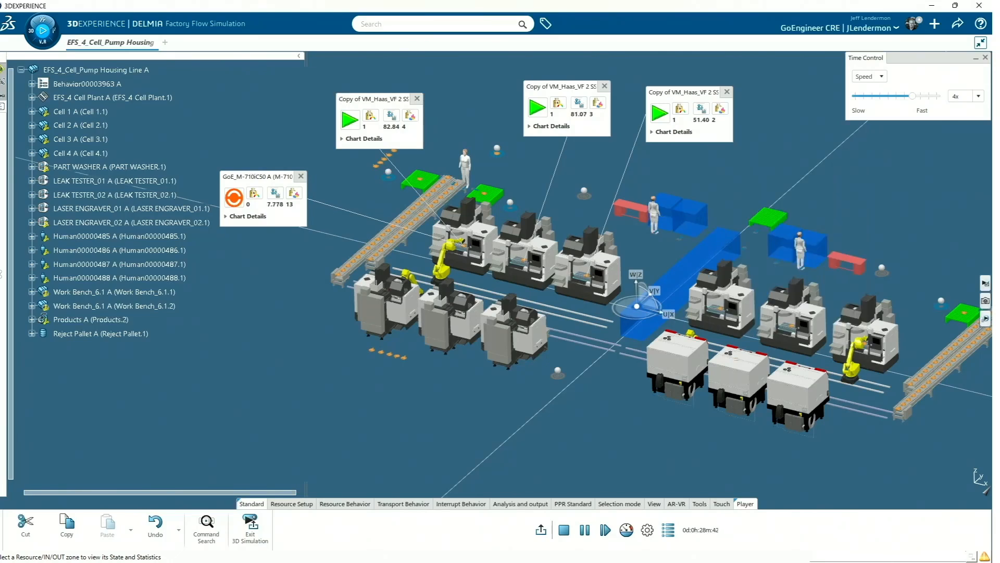